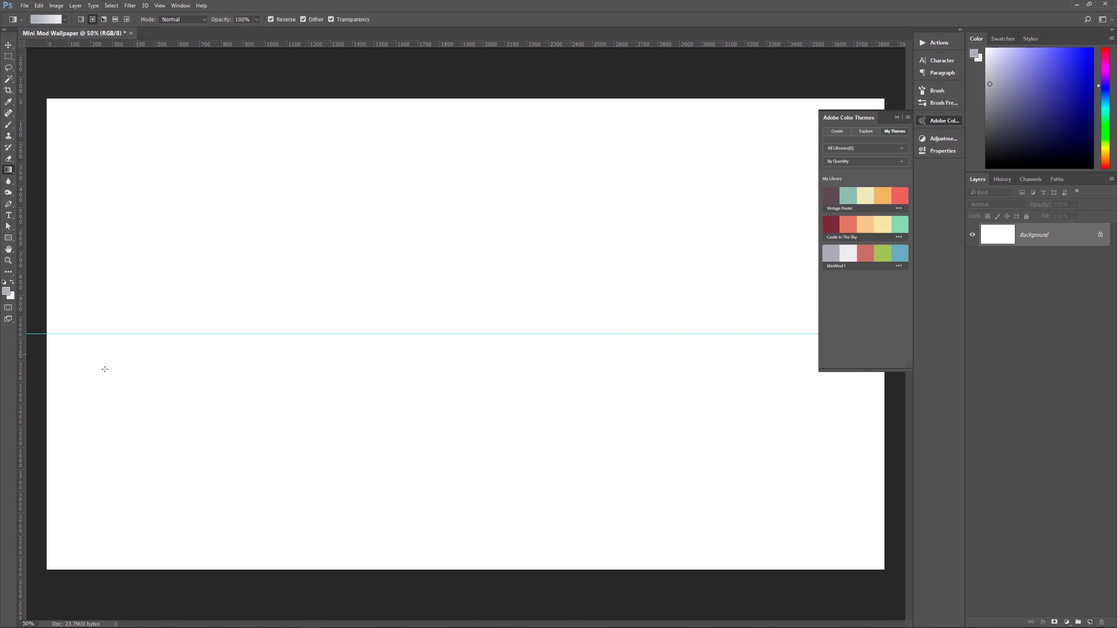
Step: Add a vertical guide at the canvas centre and fill the background with a radial gradient drawn from the guide intersection towards the left edge
left_click_drag(23, 379, 467, 371)
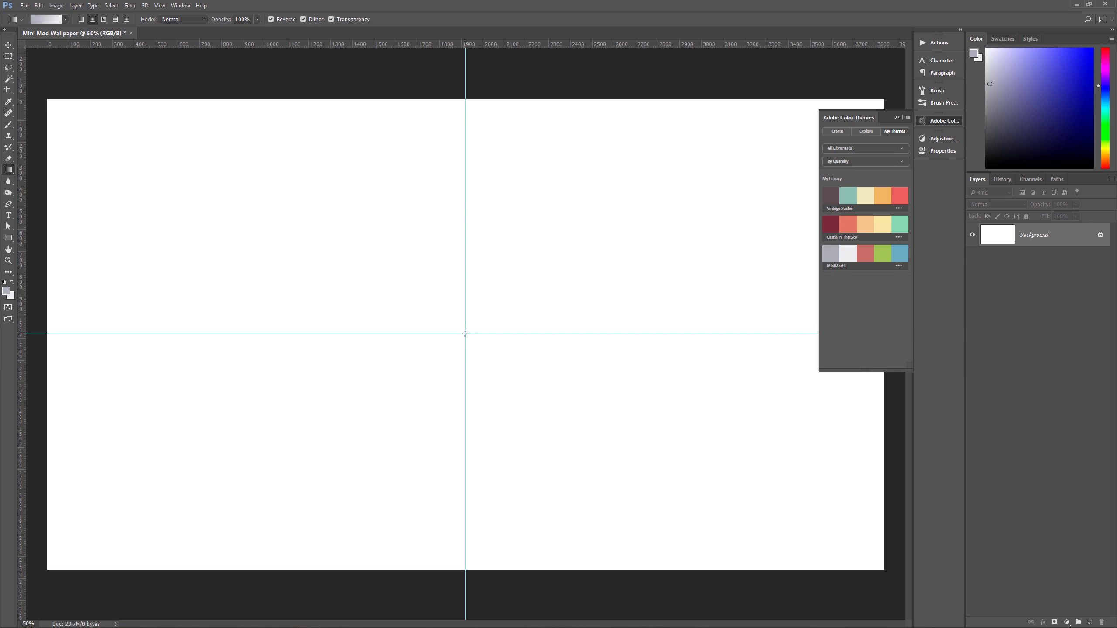
left_click_drag(465, 334, 63, 343)
left_click_drag(63, 343, 63, 343)
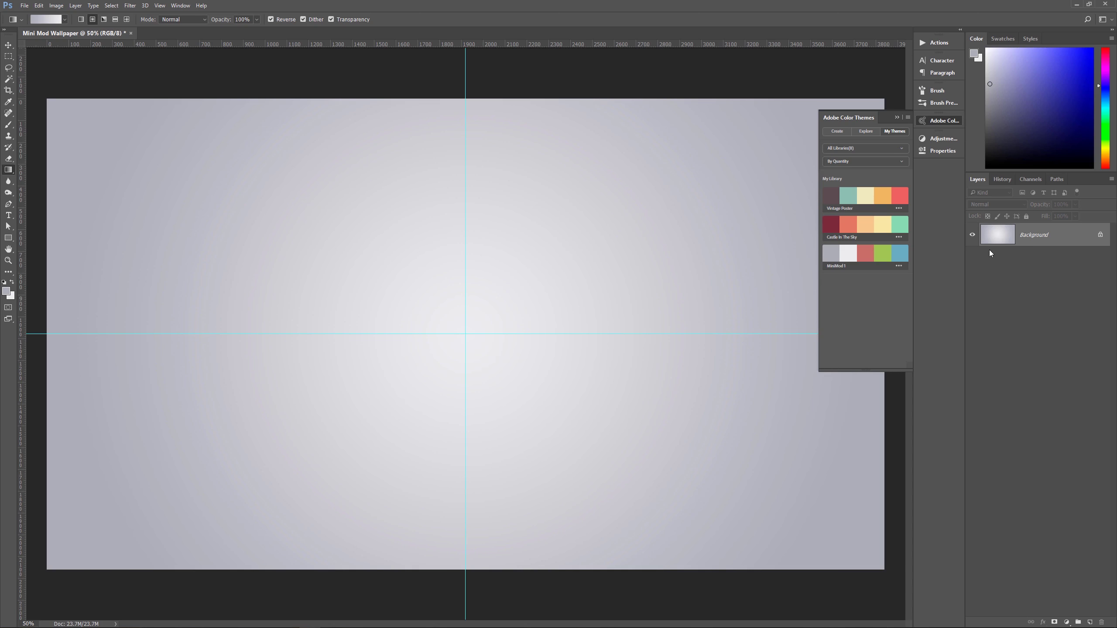
Step: Convert the locked background into a regular layer named Background
double_click(1042, 238)
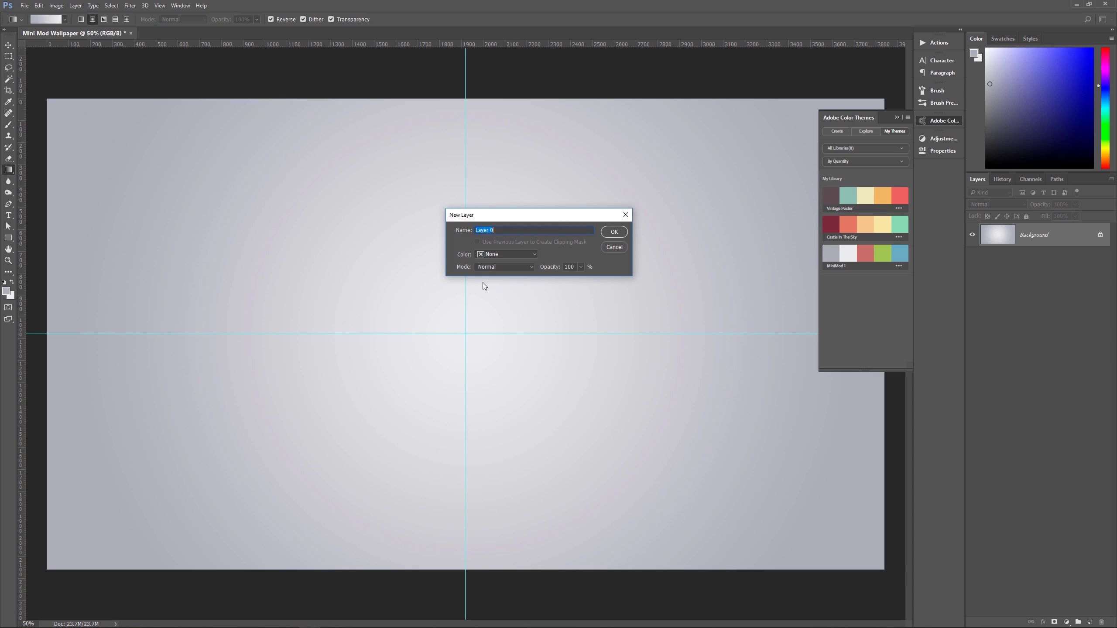
type("Background")
left_click(618, 232)
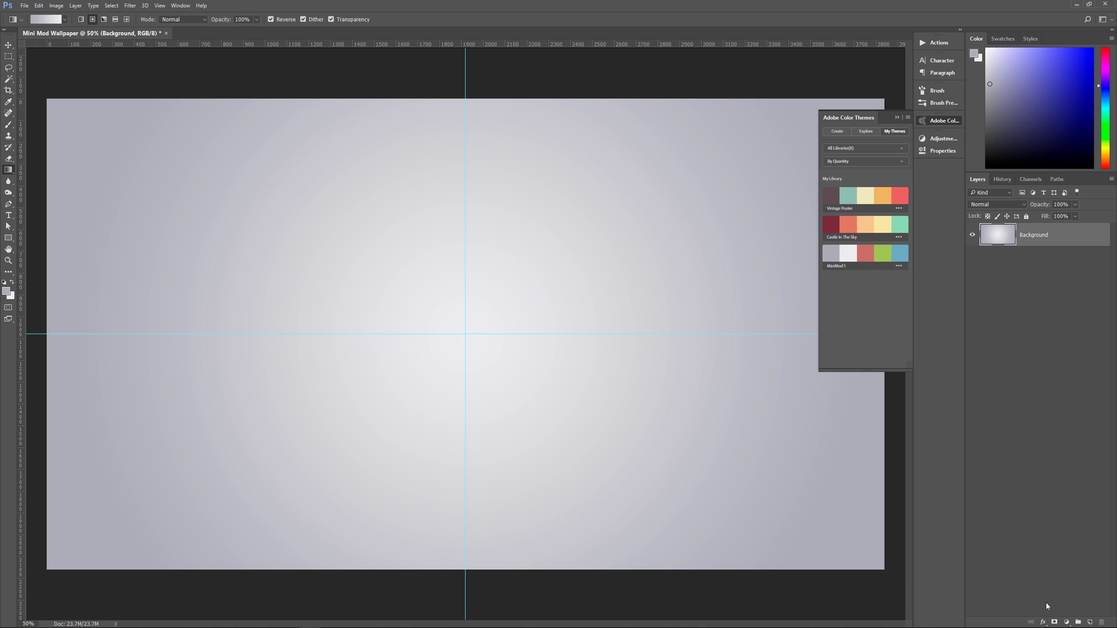
Step: Add a Pattern Overlay to the Background layer with the Texture Fill 2 patterns loaded, Overlay blend mode, 30% opacity and 50% scale
left_click(1047, 624)
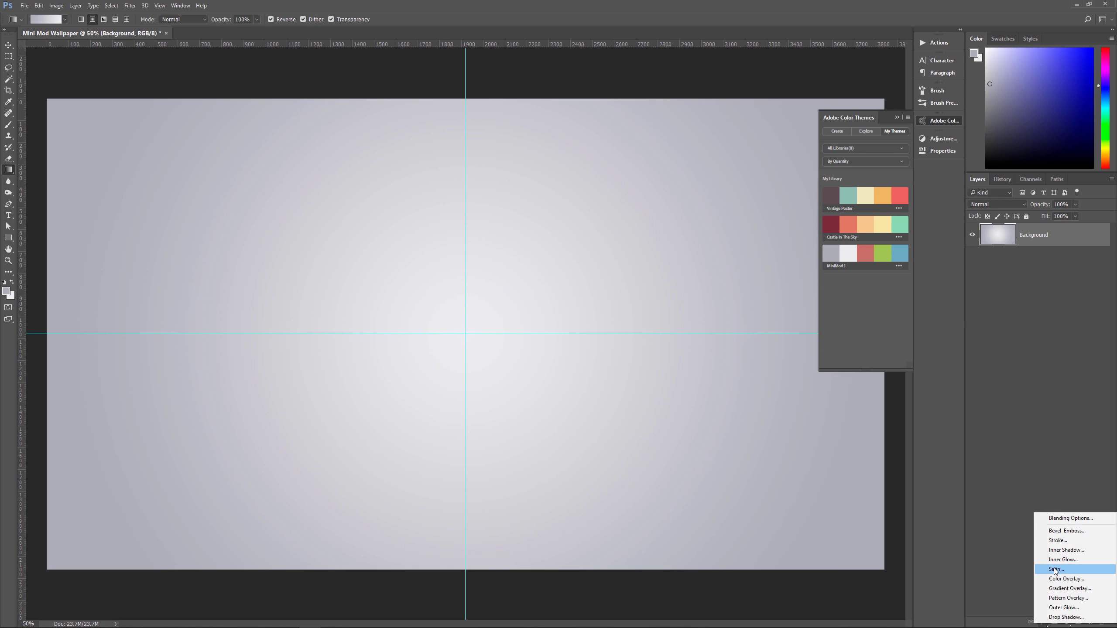
left_click(1064, 598)
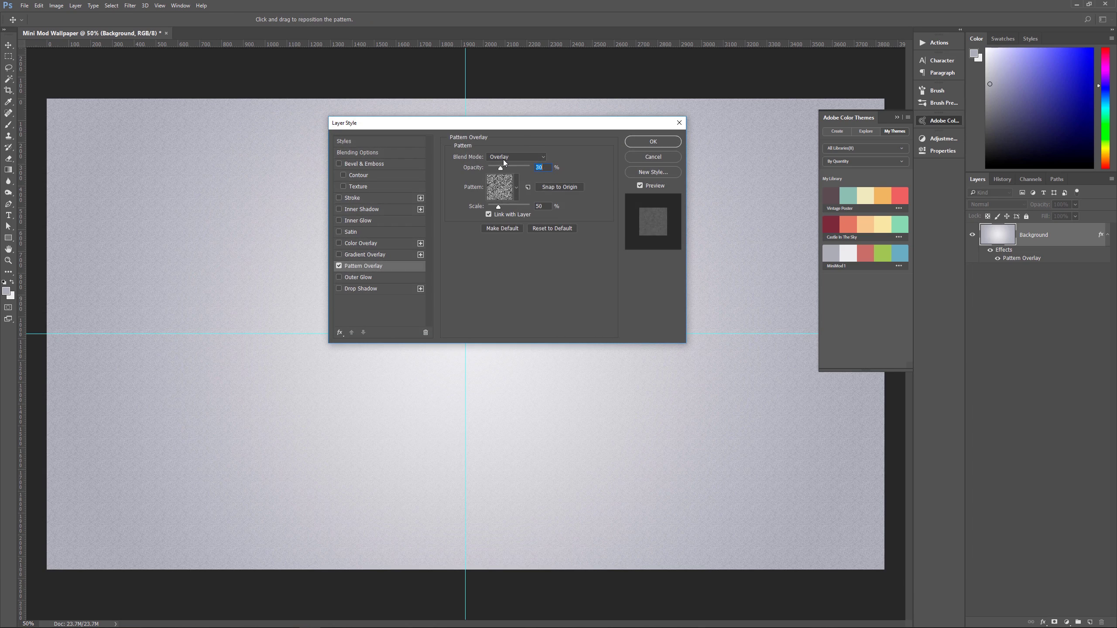
left_click(518, 187)
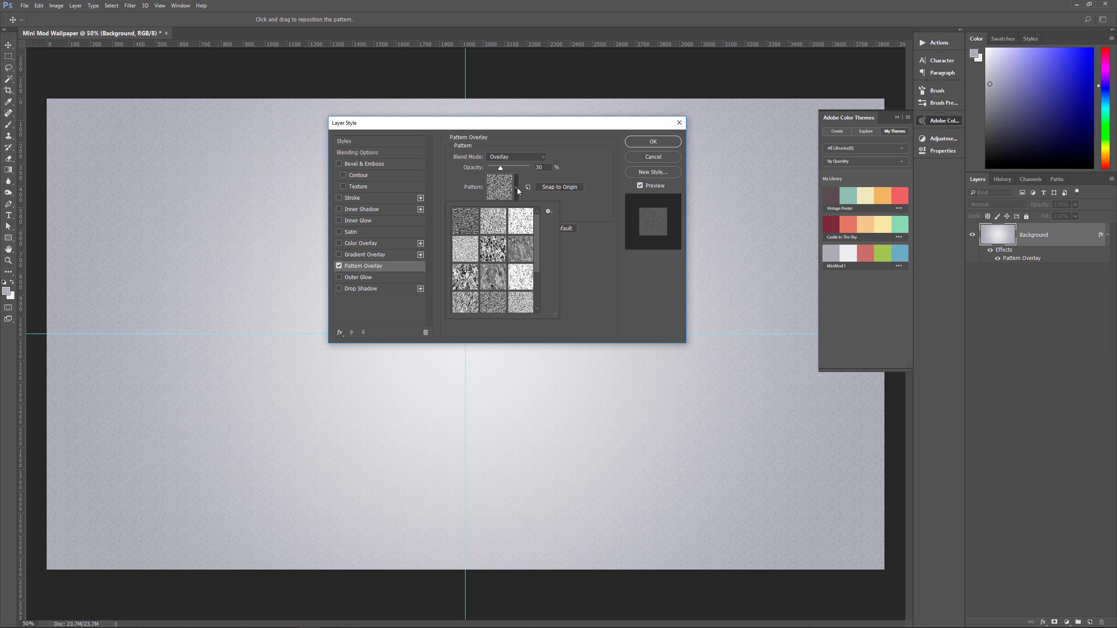
left_click(549, 211)
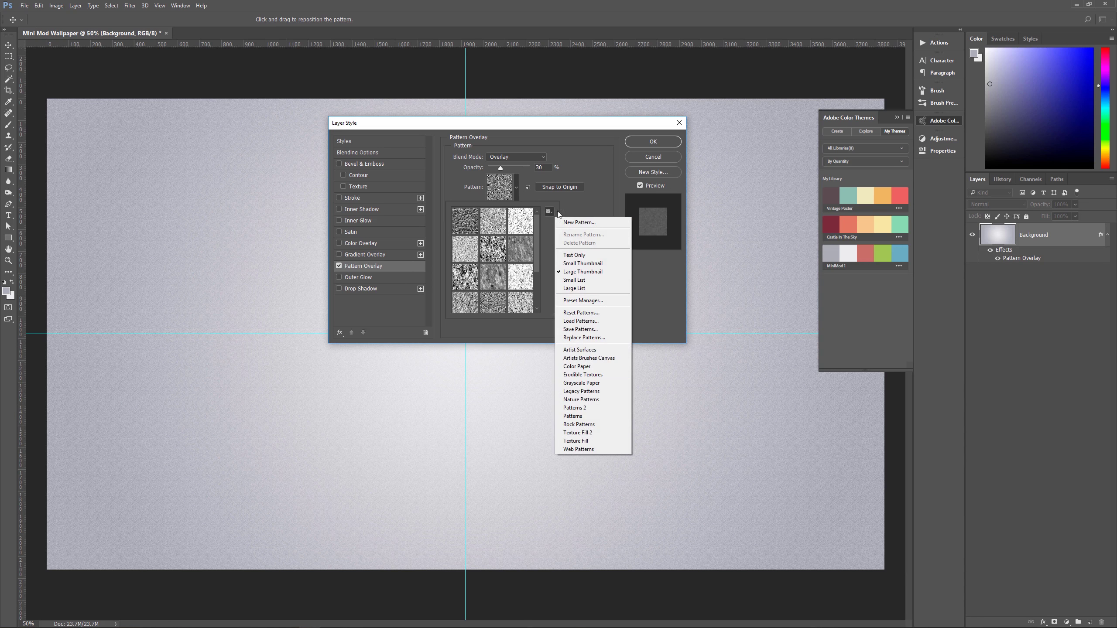
left_click(578, 433)
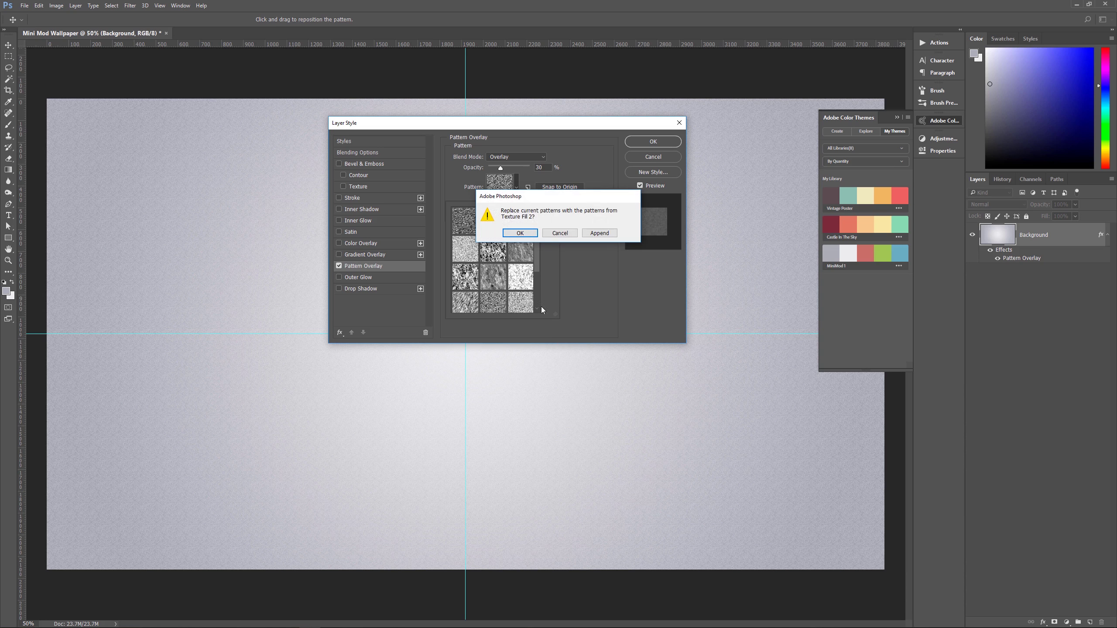
left_click(519, 233)
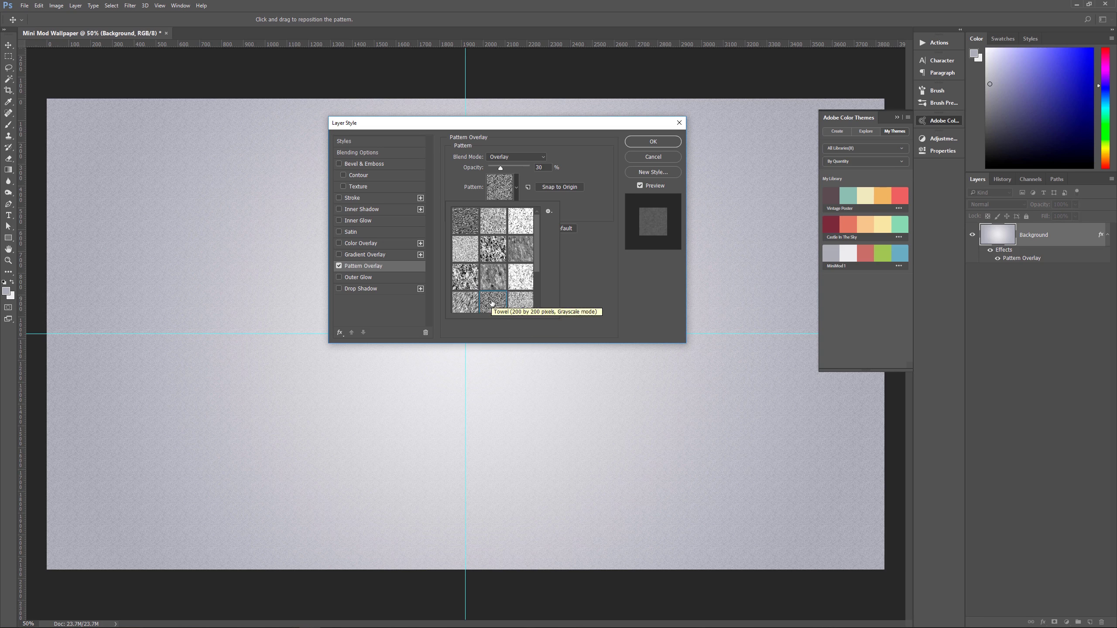
left_click(568, 213)
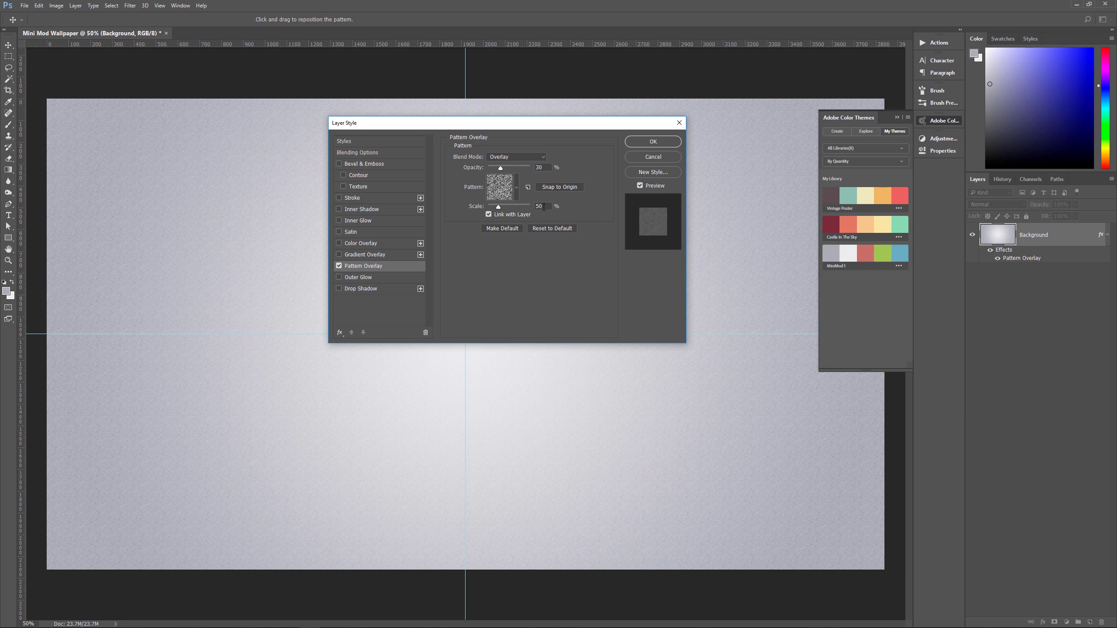
left_click(637, 143)
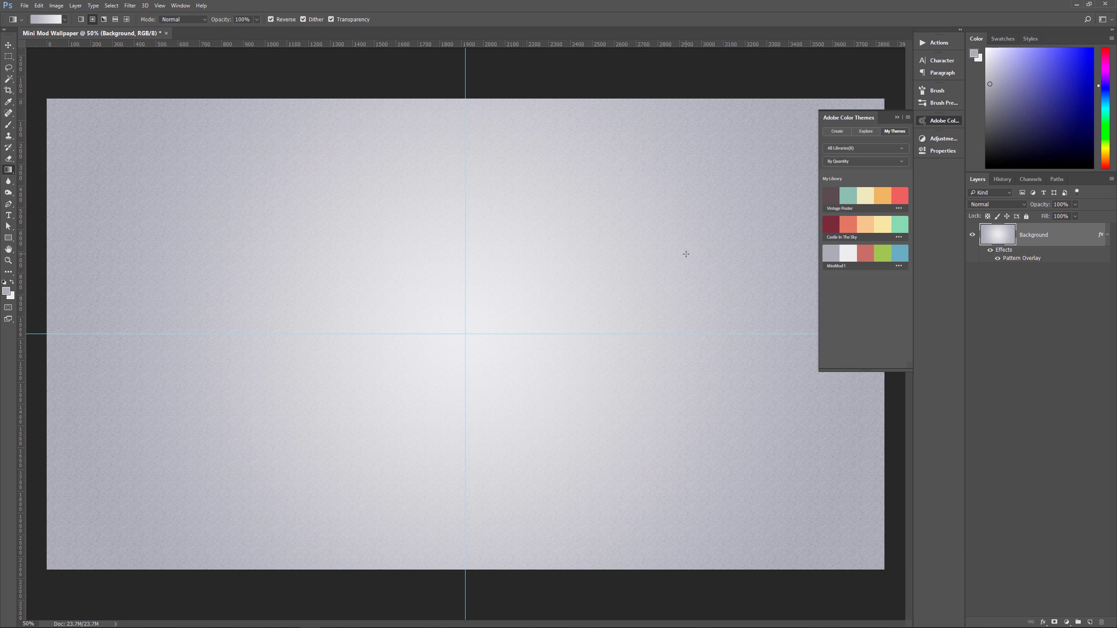
Step: Create a 150 x 2200 px rectangle shape filled with the red of the bottom colour theme
left_click(866, 254)
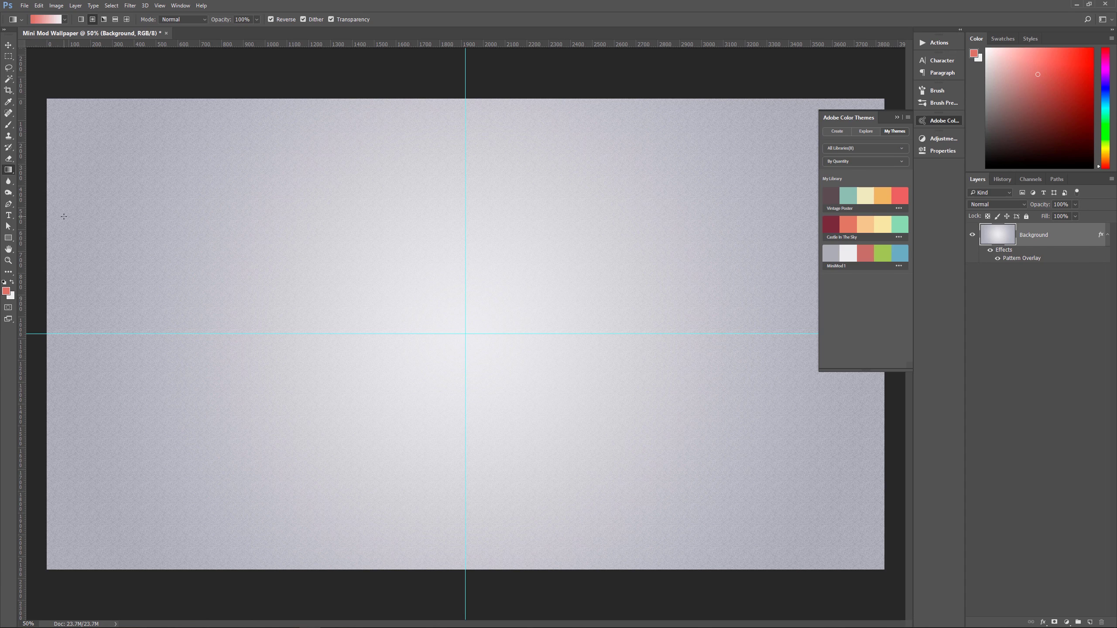
key("u")
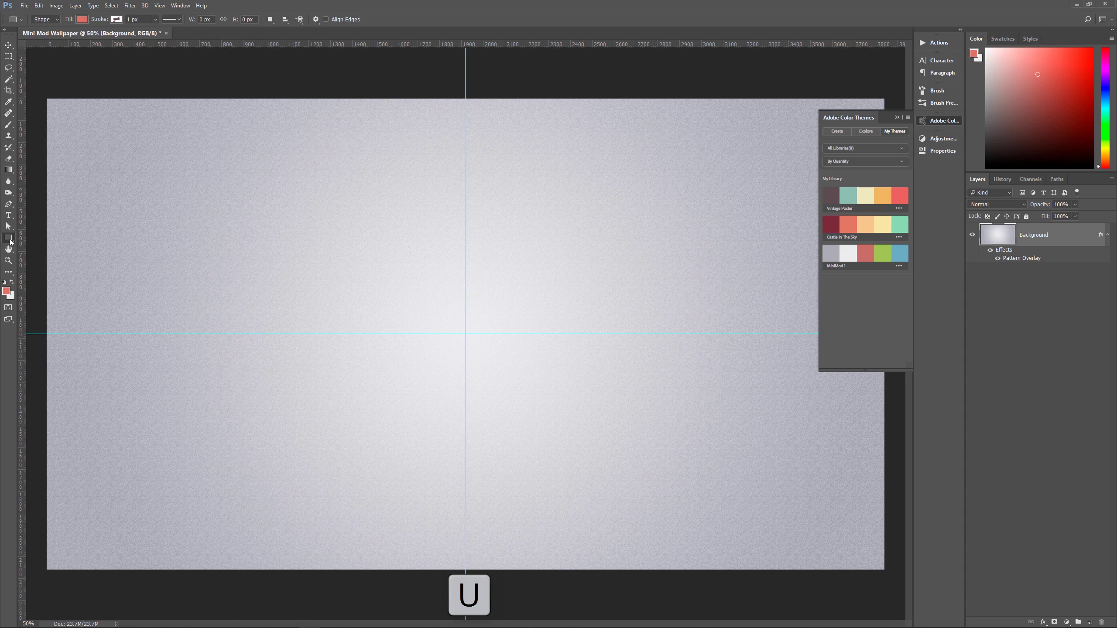
left_click(10, 242)
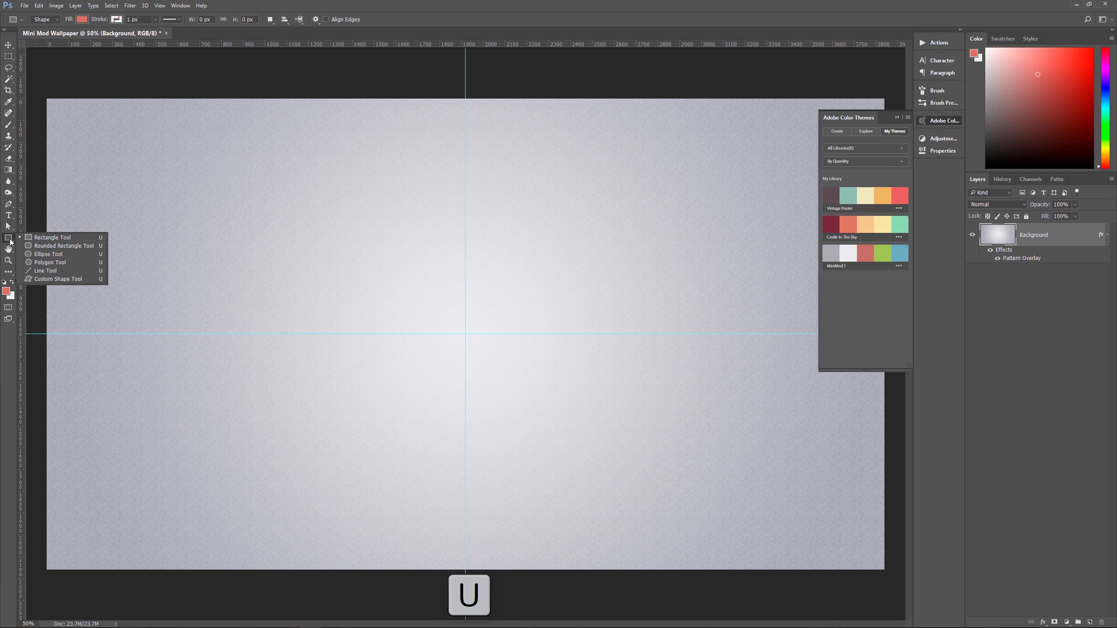
left_click(61, 240)
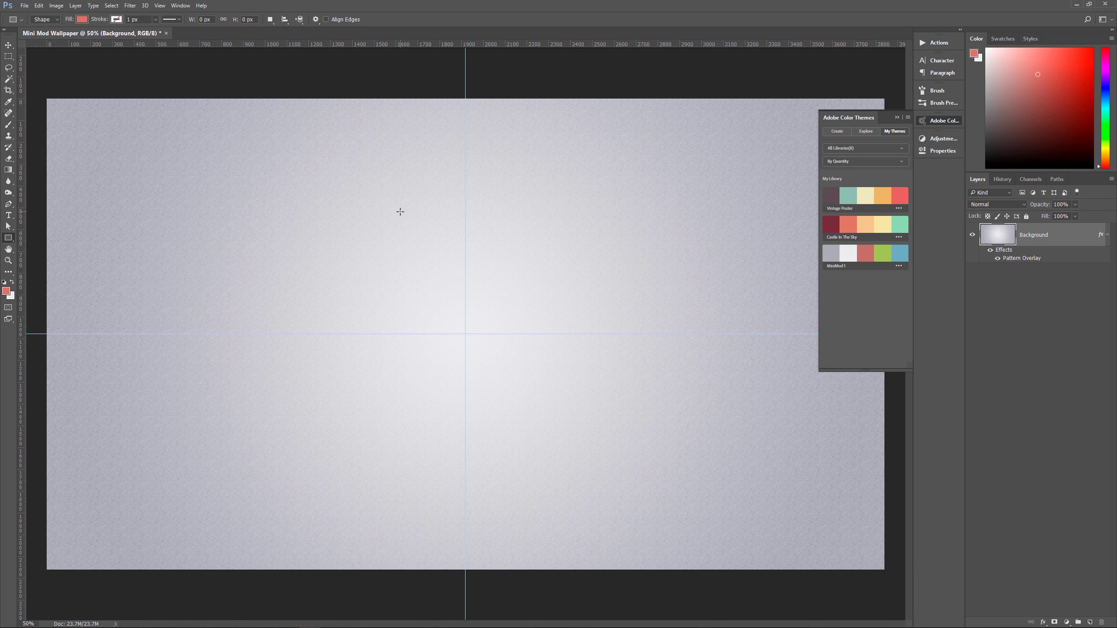
left_click(406, 178)
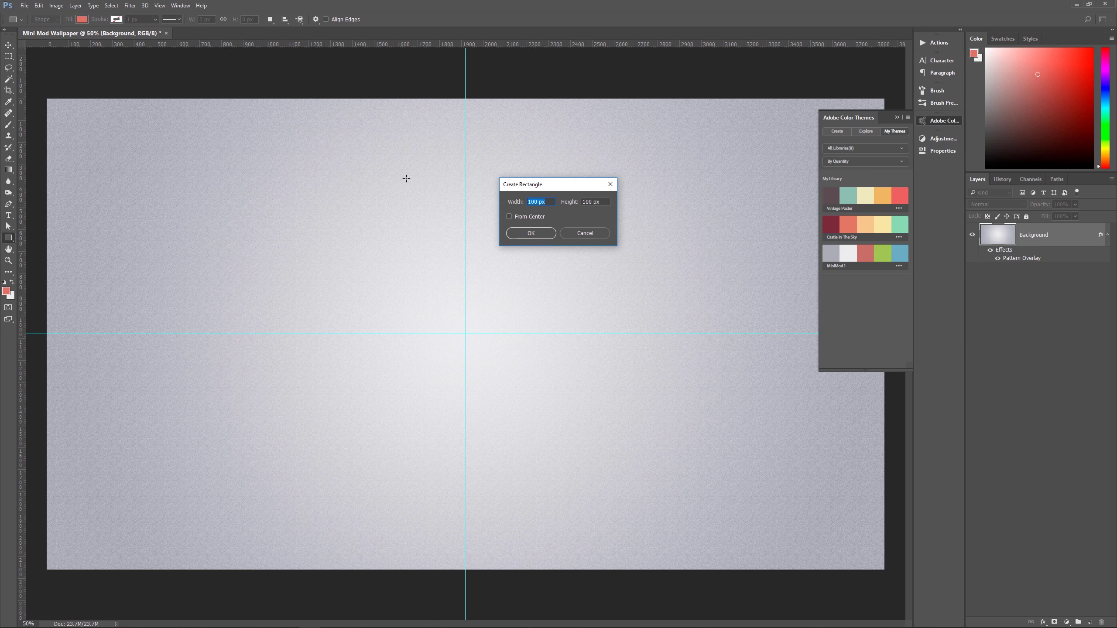
type("150")
double_click(592, 202)
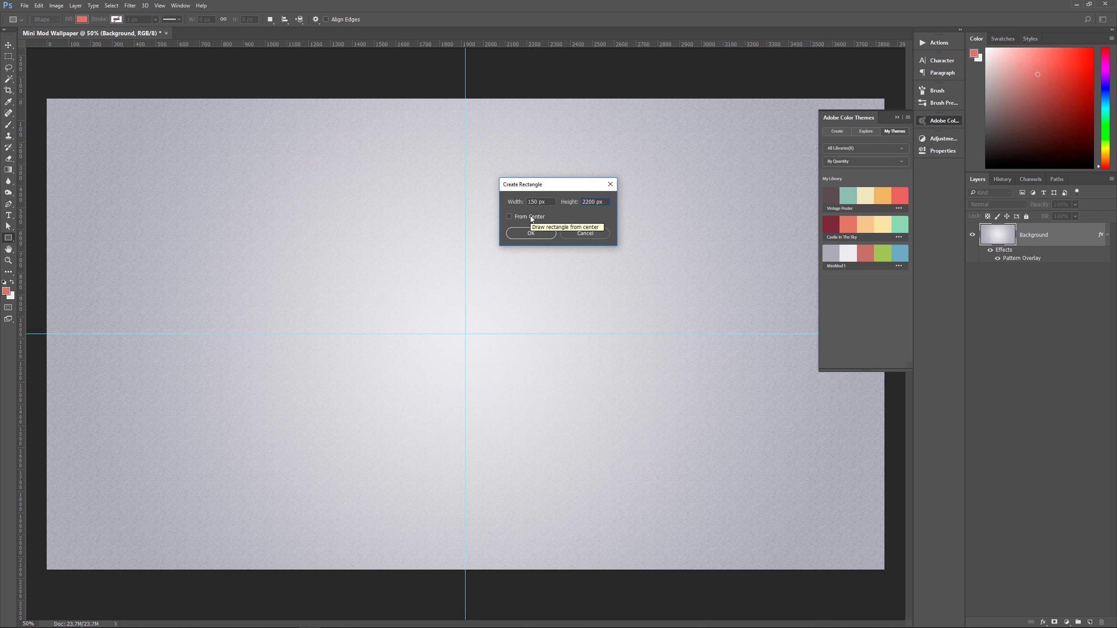
left_click(531, 232)
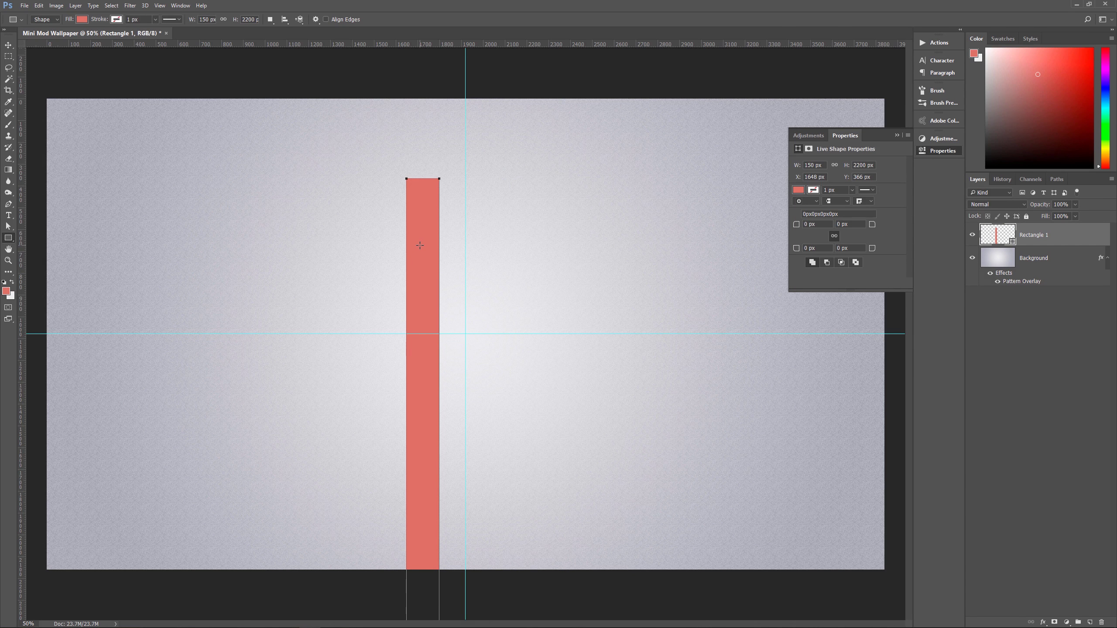
Step: Move the red rectangle to X 1624 px, Y -20 px so it spans the full canvas height, and check its centre against the horizontal guide
key("v")
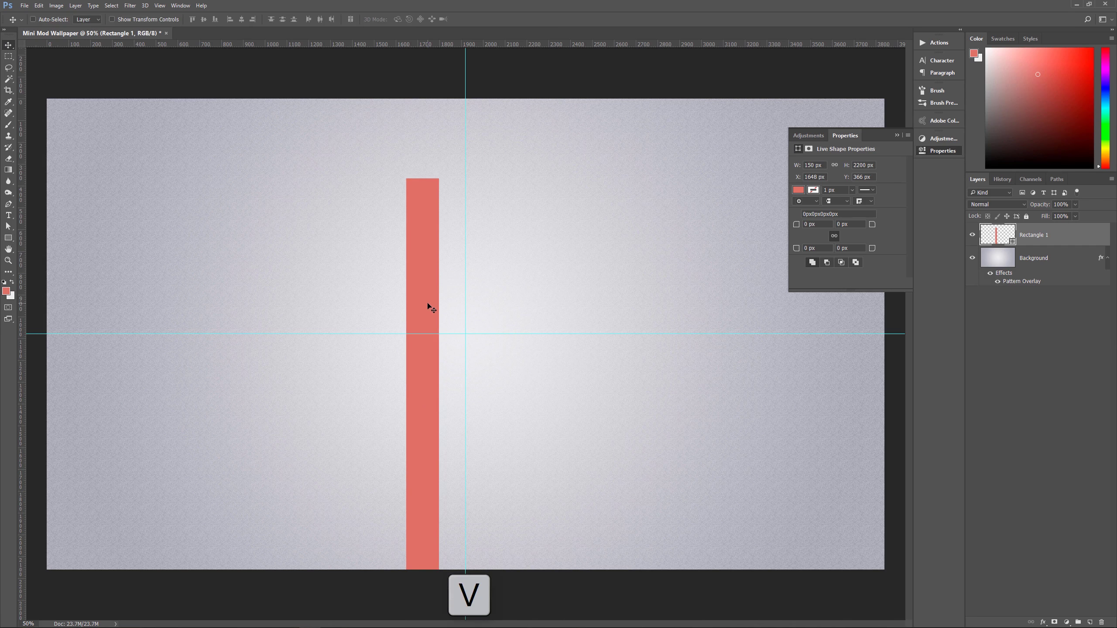
left_click_drag(429, 305, 422, 220)
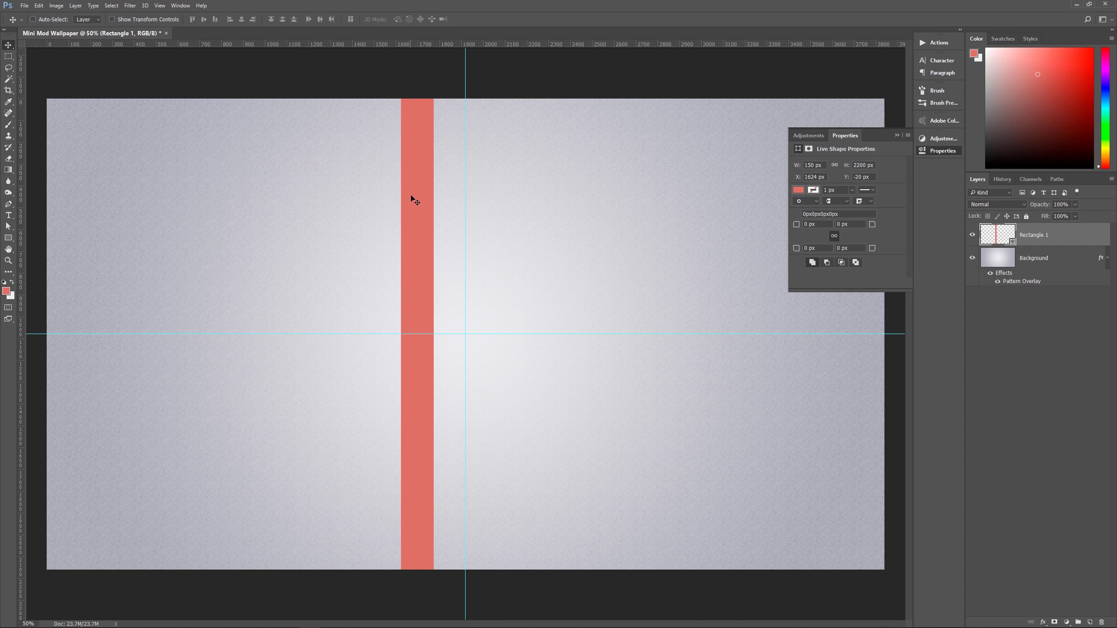
key("ctrl+t")
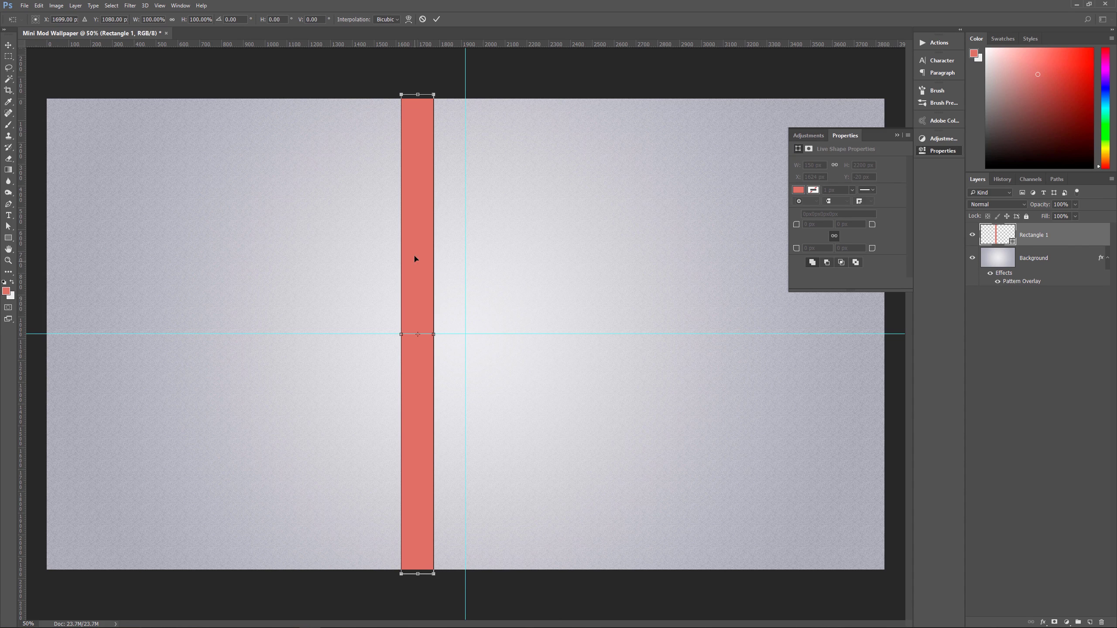
key("Return")
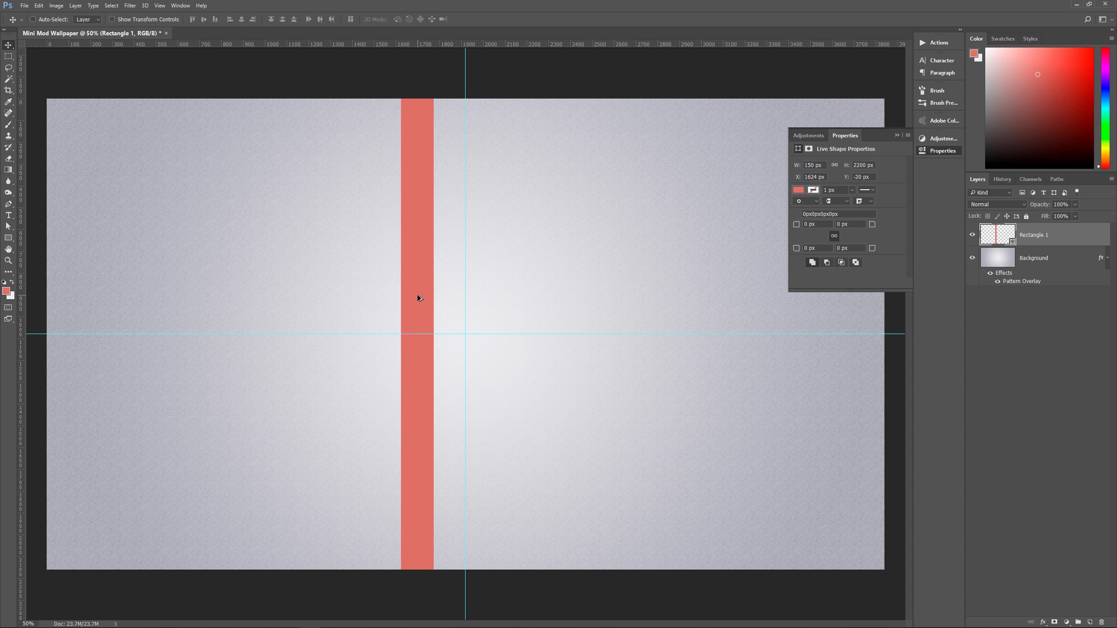
Step: Duplicate the red stripe twice side by side and move all three stripes together right of the centre guide, to X 2318 px
left_click_drag(418, 298, 453, 299)
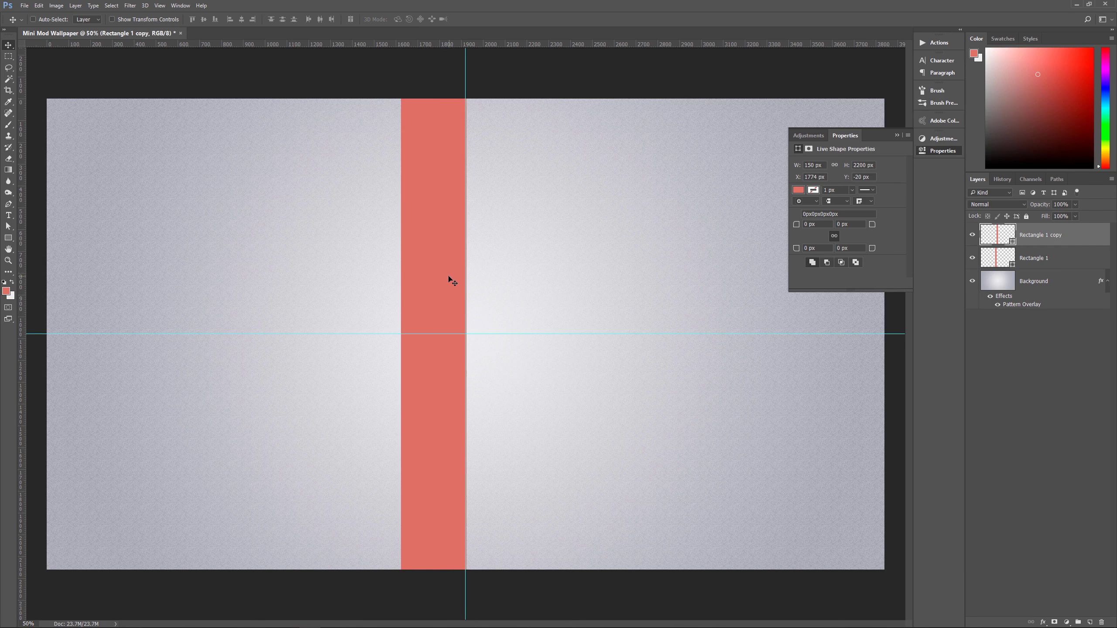
left_click_drag(450, 277, 481, 281)
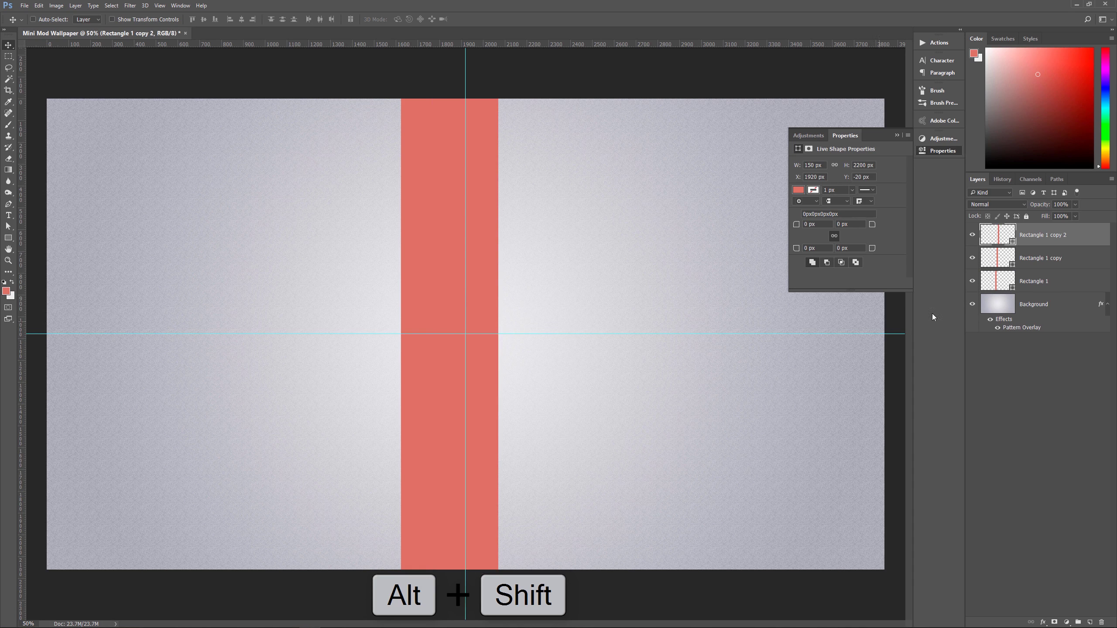
left_click(1057, 286)
left_click(1036, 235, "shift")
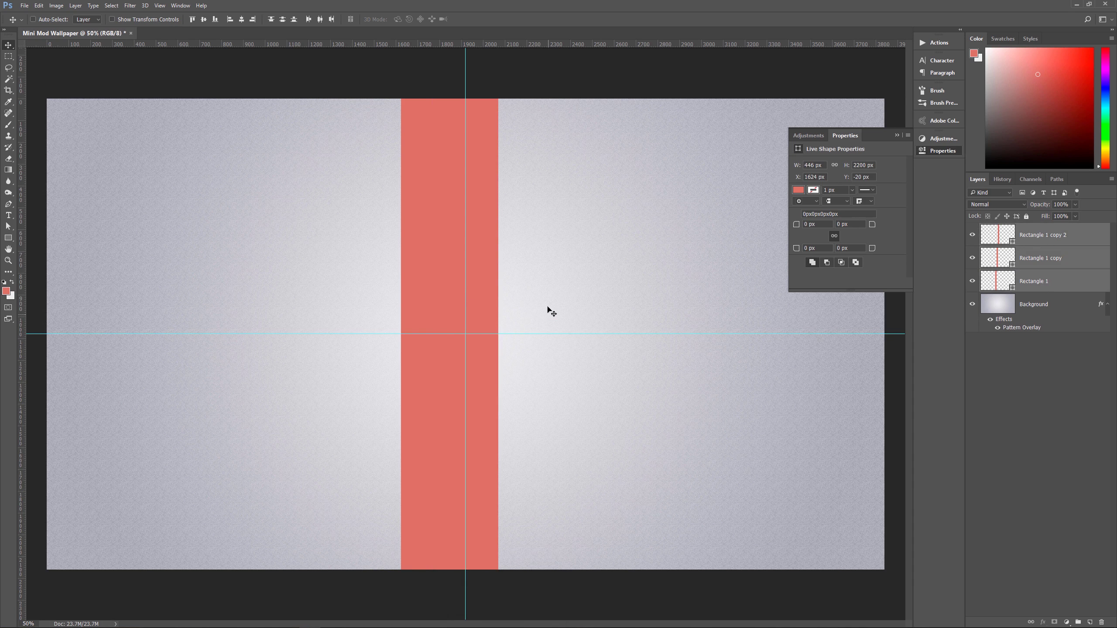
left_click_drag(482, 304, 634, 305)
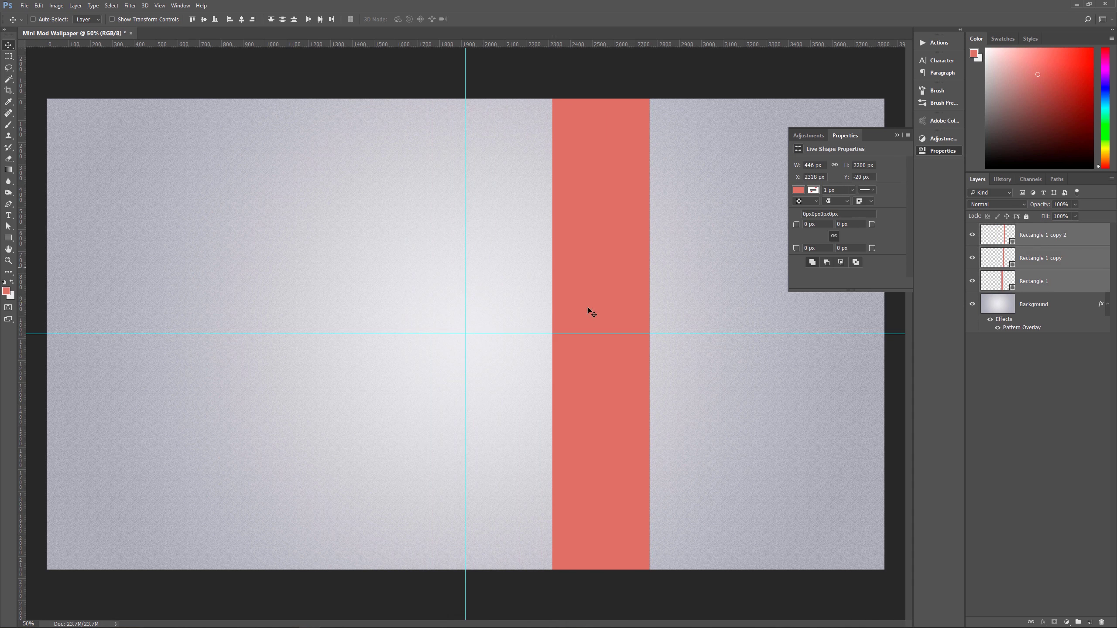
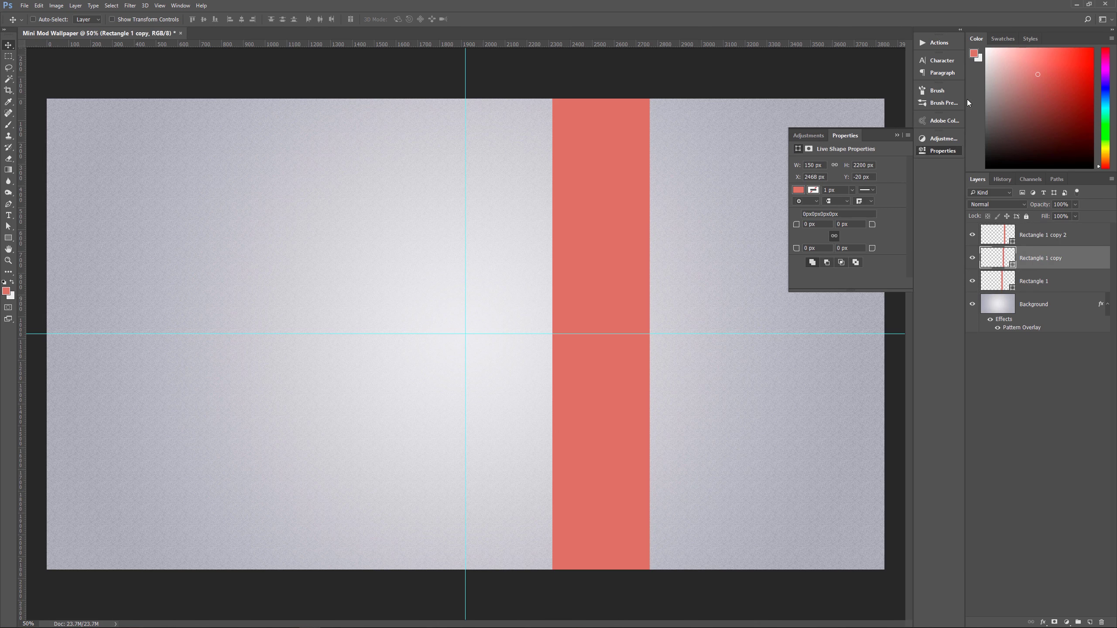
Step: Fill the middle stripe, Rectangle 1 copy, with the green of the bottom colour theme
left_click(945, 120)
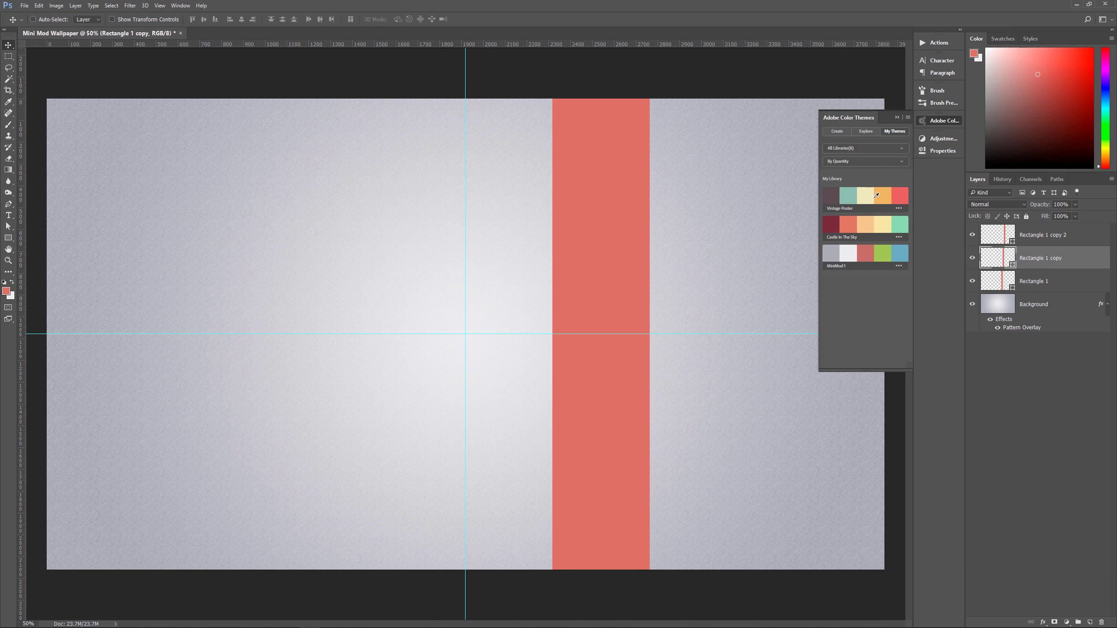
left_click(884, 251)
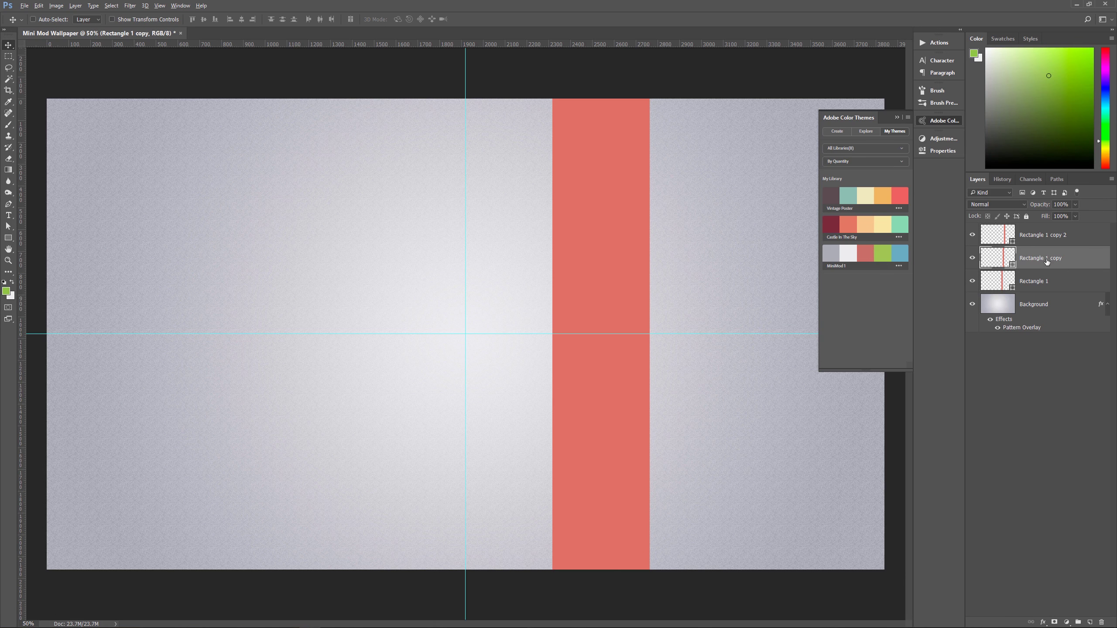
key("alt+BackSpace")
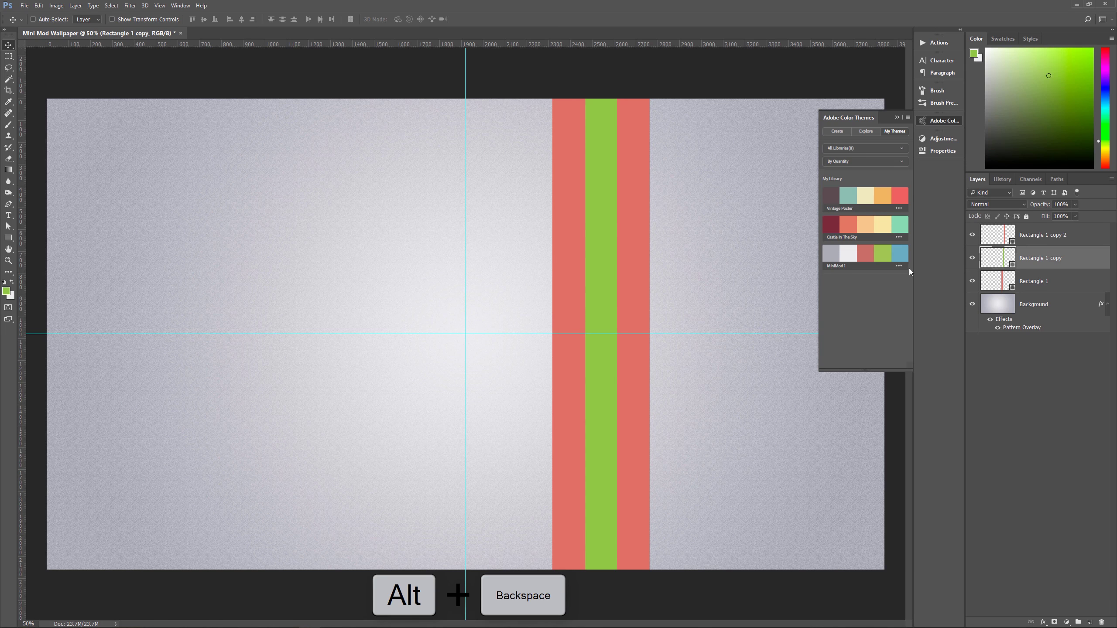
Step: Fill the rightmost stripe, Rectangle 1 copy 2, with the theme's blue and collapse the colour themes
left_click(905, 255)
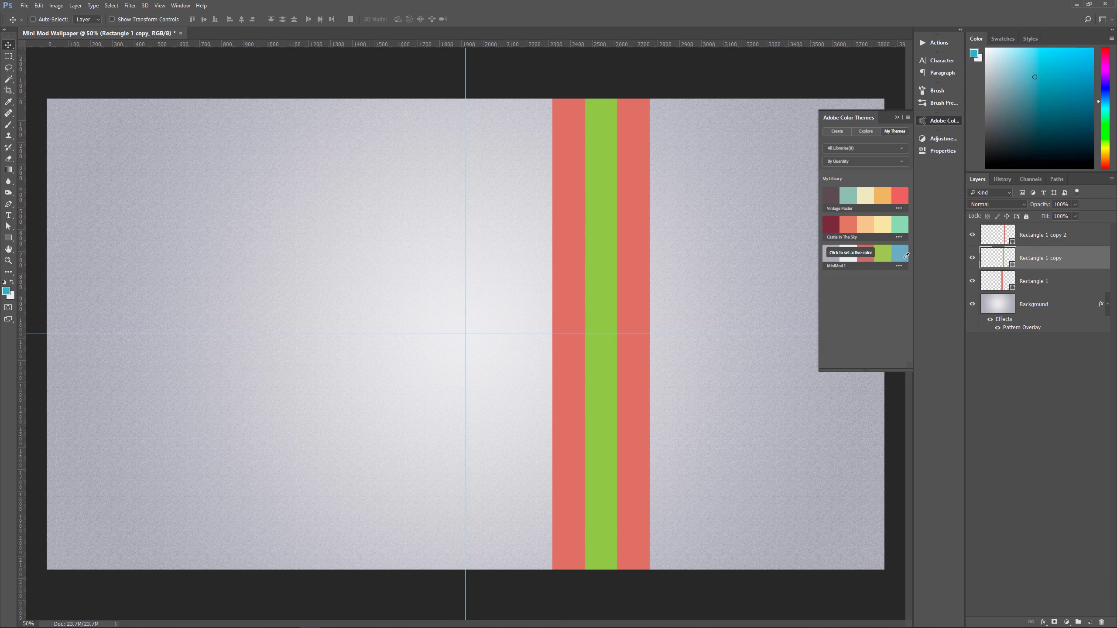
left_click(1031, 238)
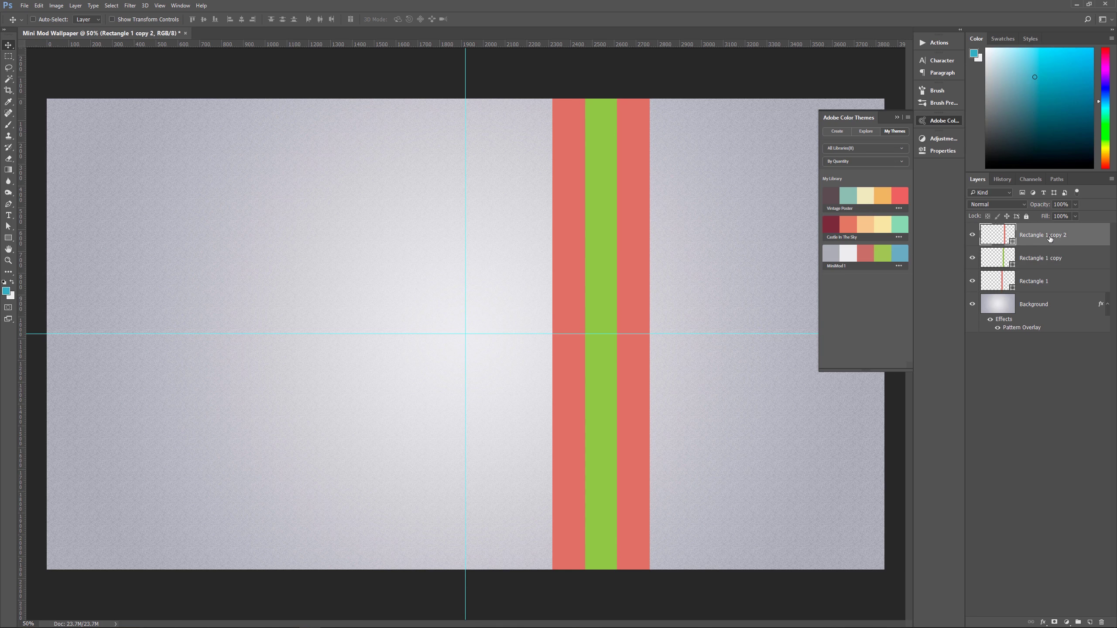
key("alt+BackSpace")
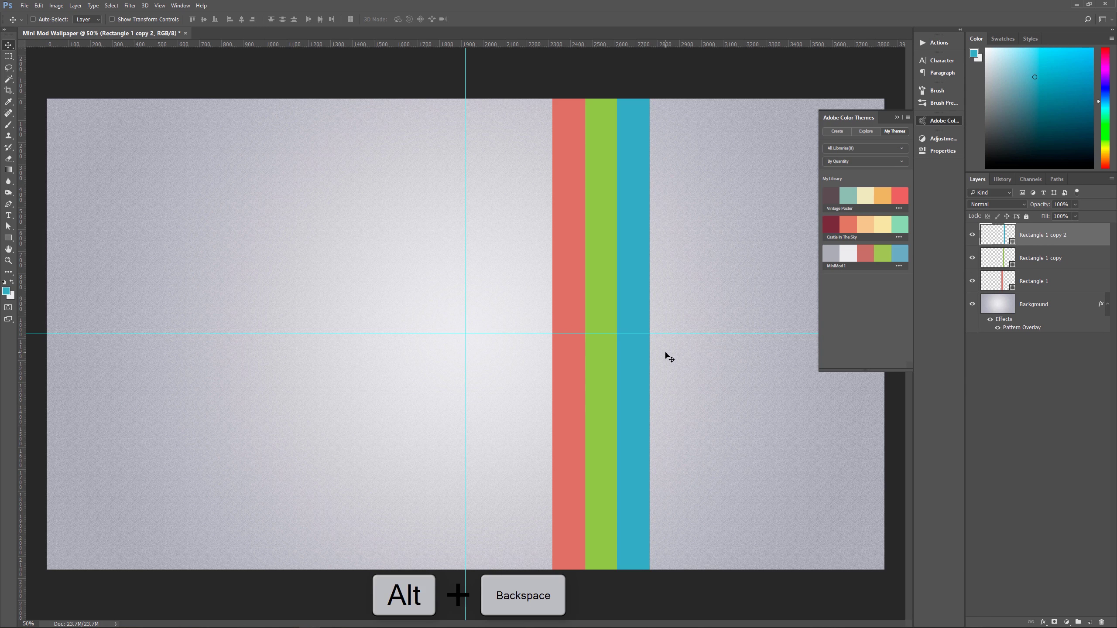
left_click(897, 117)
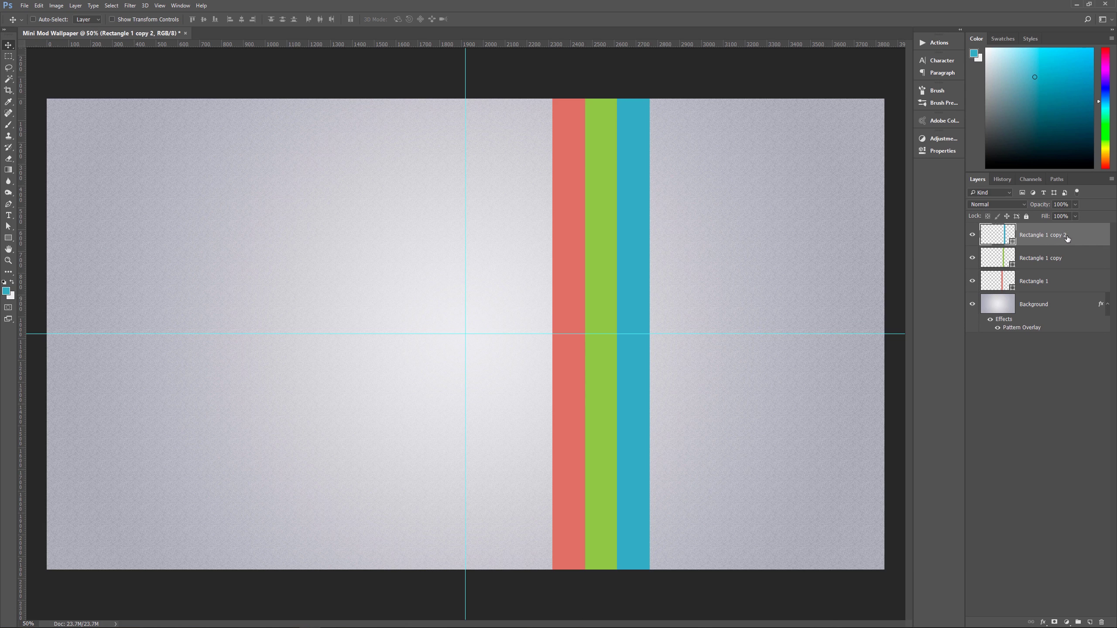
Step: Group the three stripe layers, Rectangle 1 through Rectangle 1 copy 2, and name the group Rainbow
left_click(1058, 286, "shift")
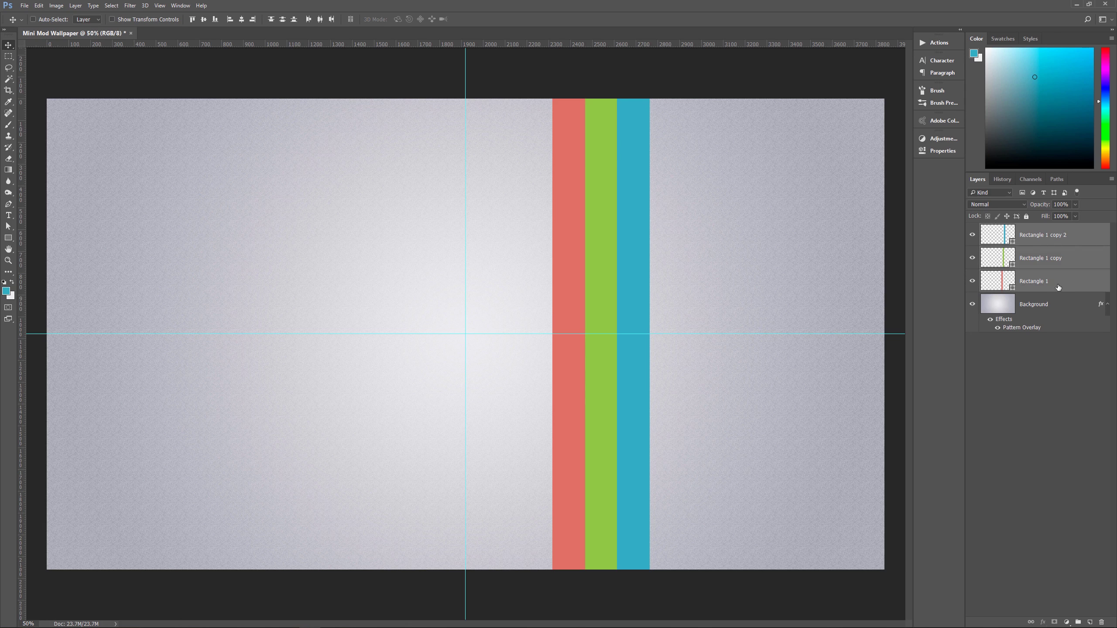
key("ctrl+g")
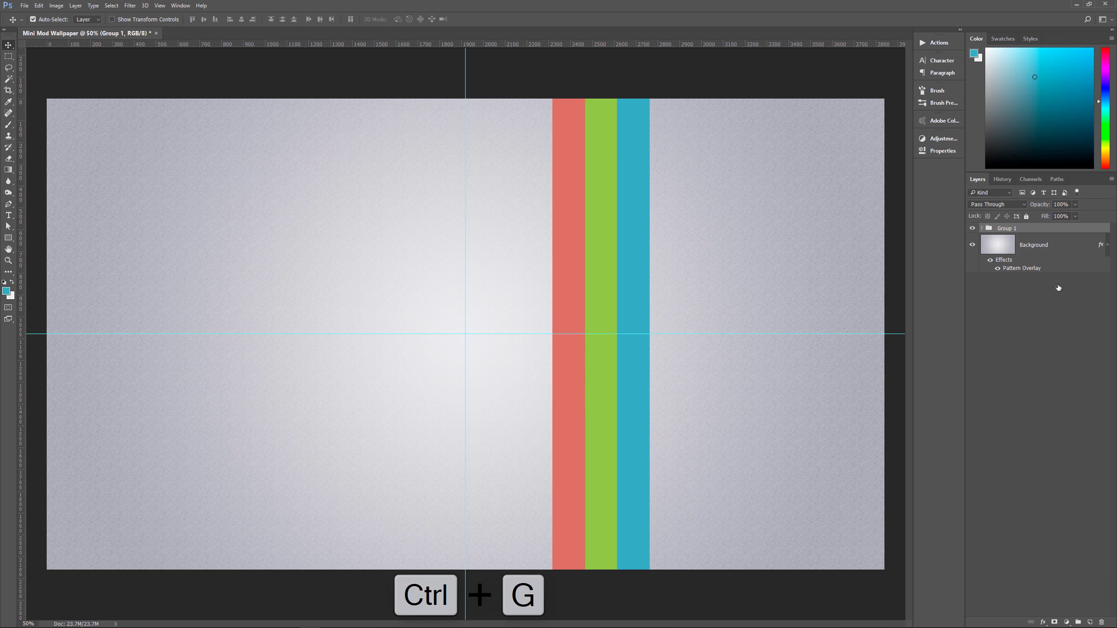
double_click(1004, 229)
type("Rainbvow")
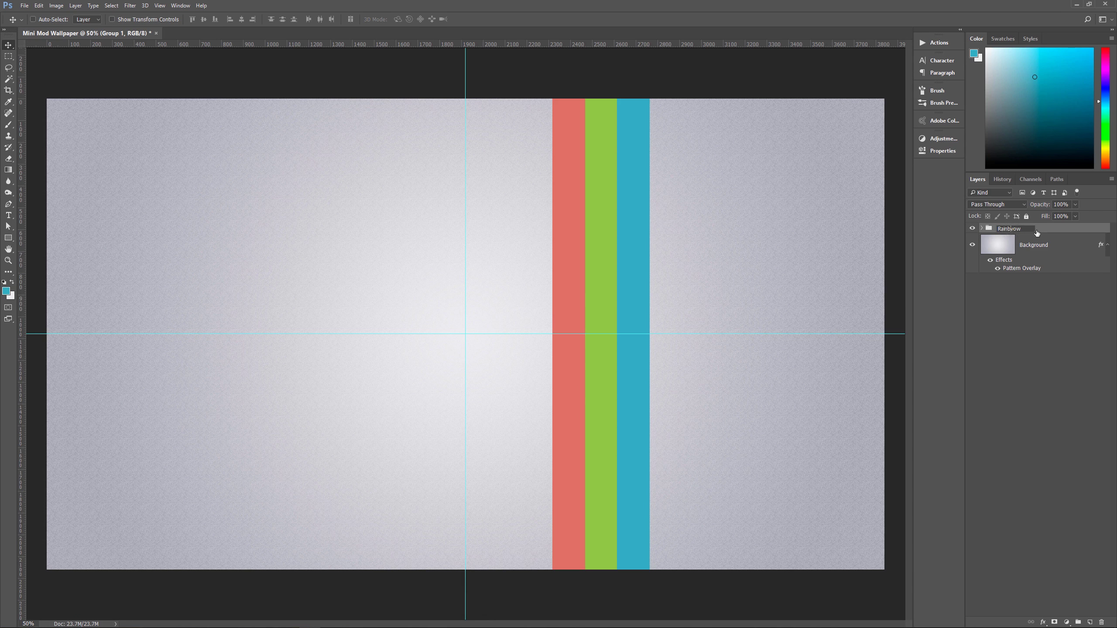
key("Delete")
key("Return")
Step: Move the Rainbow group toward the canvas's right edge, leaving a narrow strip of background beside the blue stripe
left_click_drag(605, 233, 792, 229)
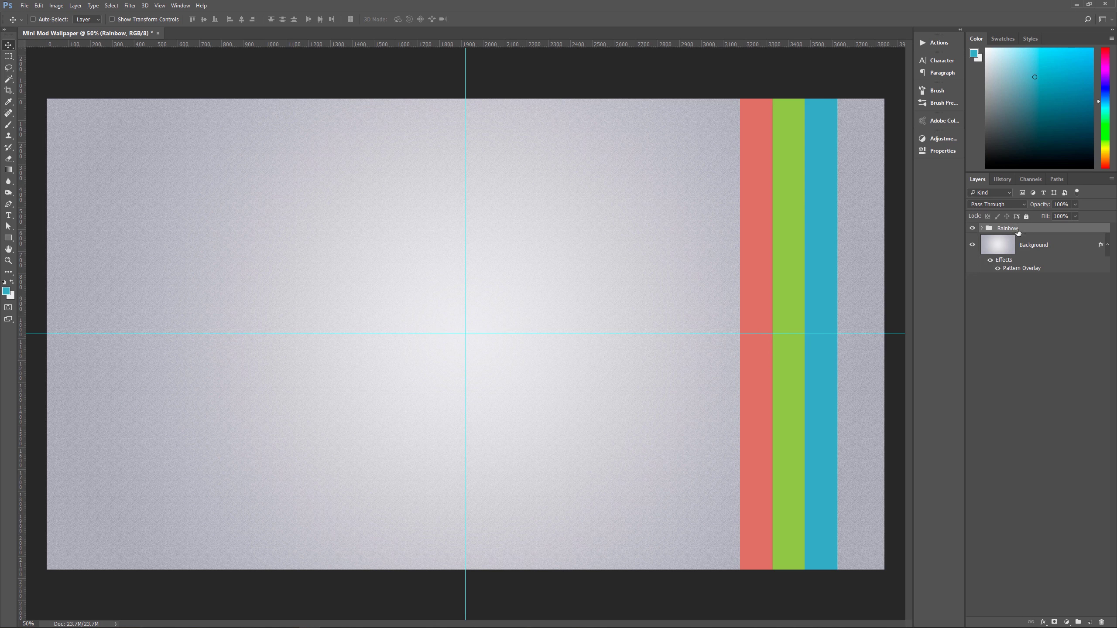
left_click(982, 228)
left_click(982, 230)
Step: Open the Rainbow group's blending options and set the fill opacity to 65%
left_click(1044, 623)
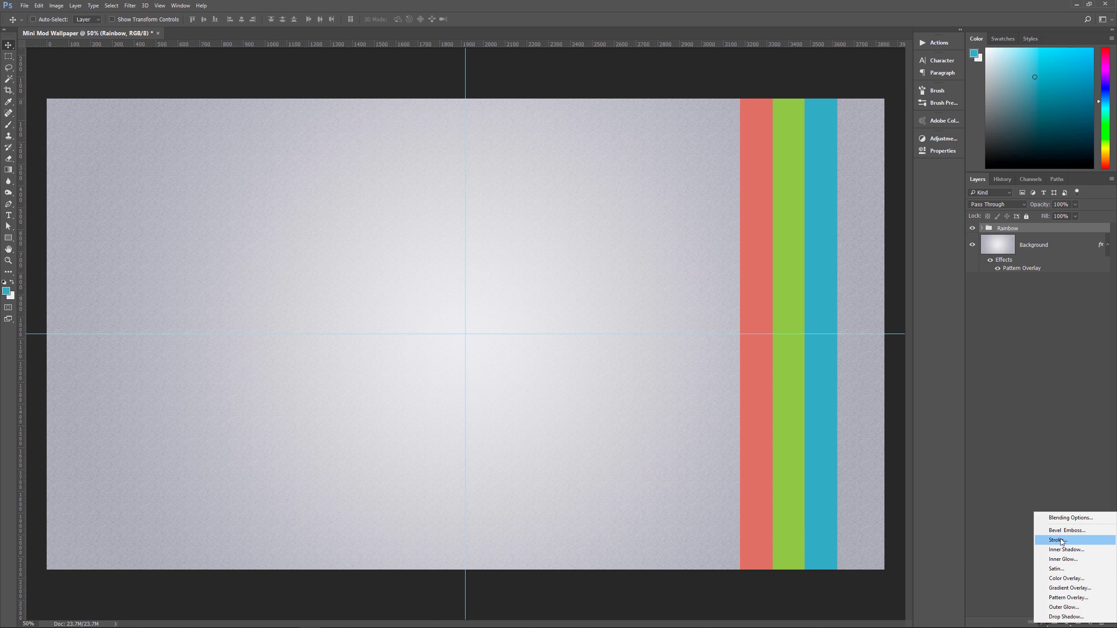
left_click(1065, 521)
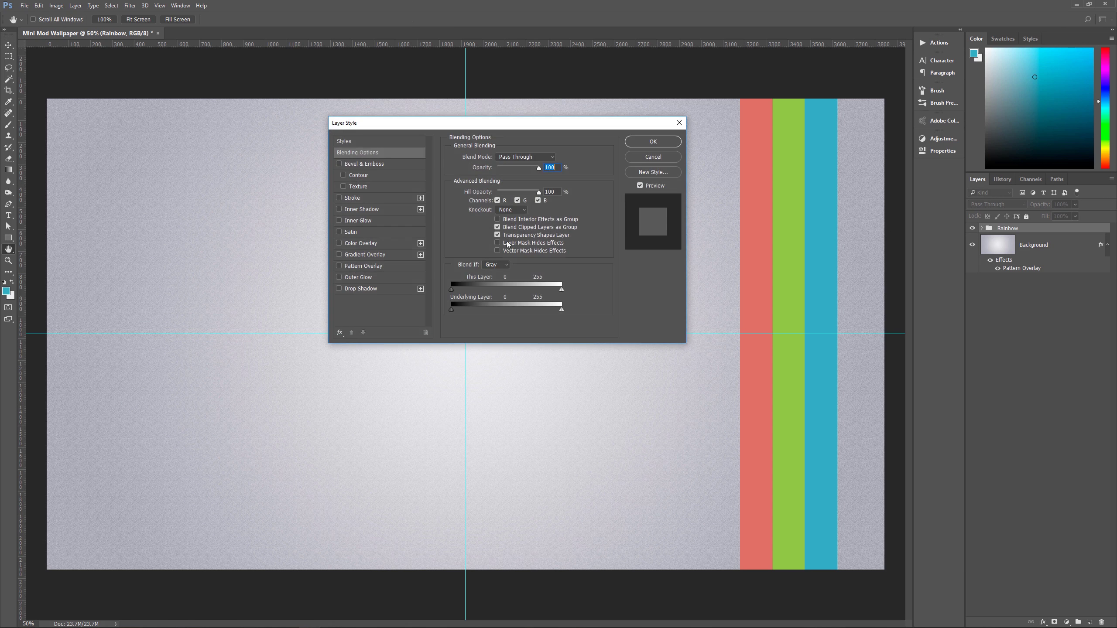
left_click(342, 153)
double_click(554, 192)
type("65")
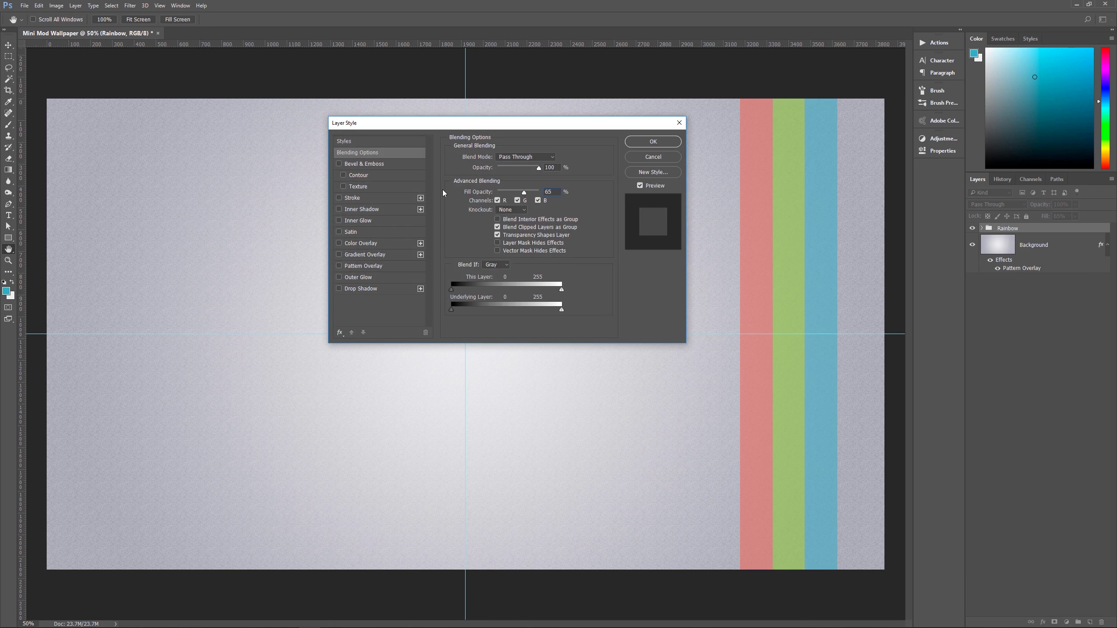
Step: Add a Smooth Outer Bevel to Rainbow: direction Down, 3 px size, Linear Dodge (Add) highlight #ececef and Multiply shadow #363540, both at 90% opacity
left_click(368, 163)
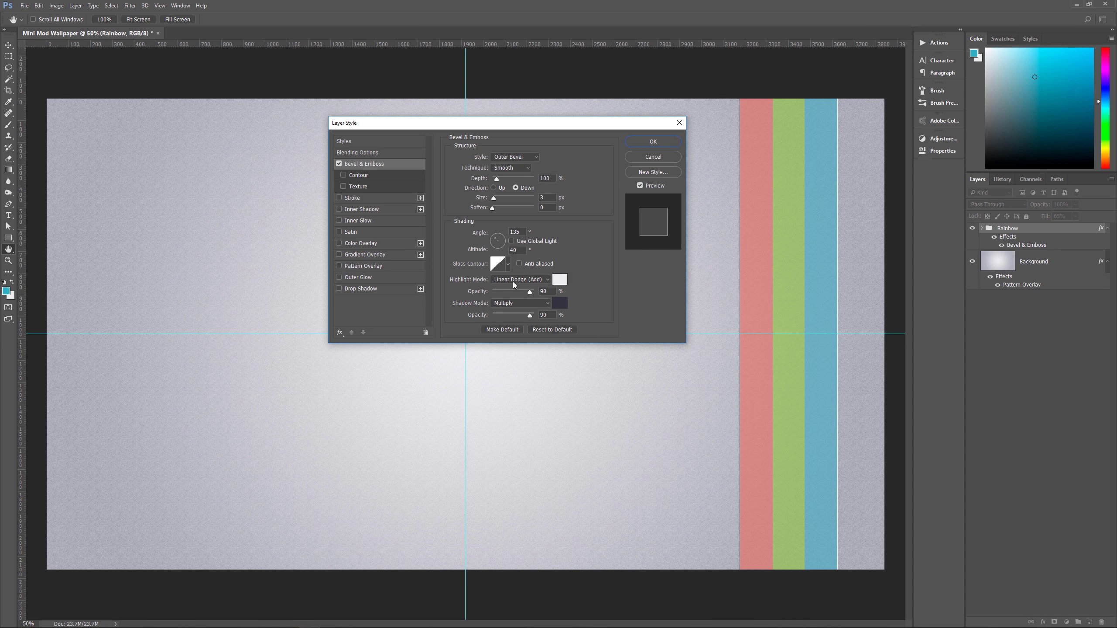
left_click(558, 281)
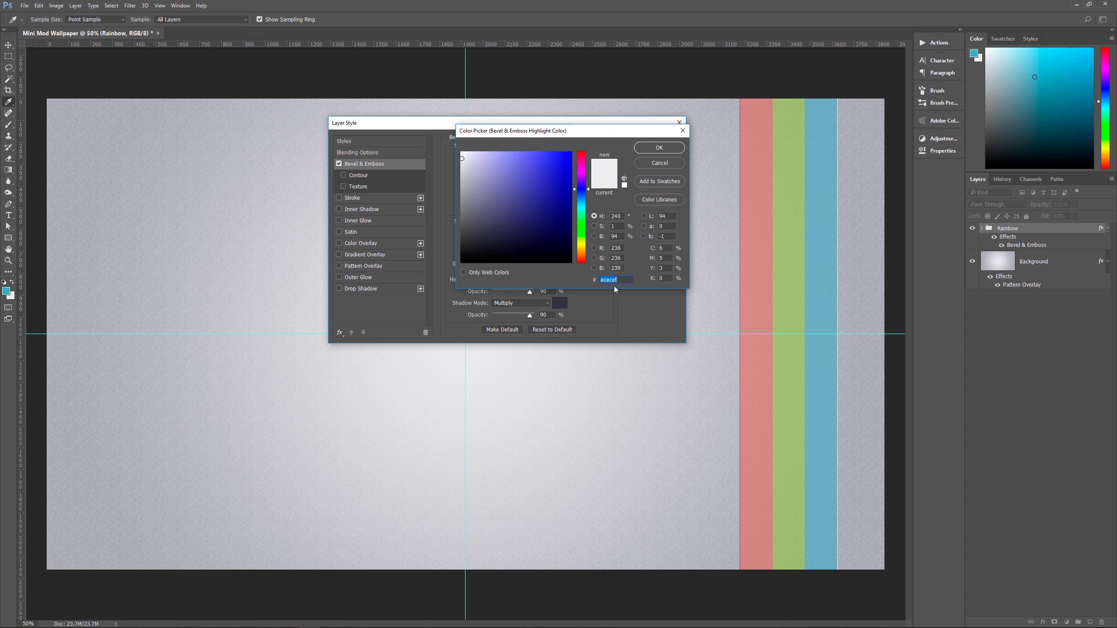
left_click(659, 147)
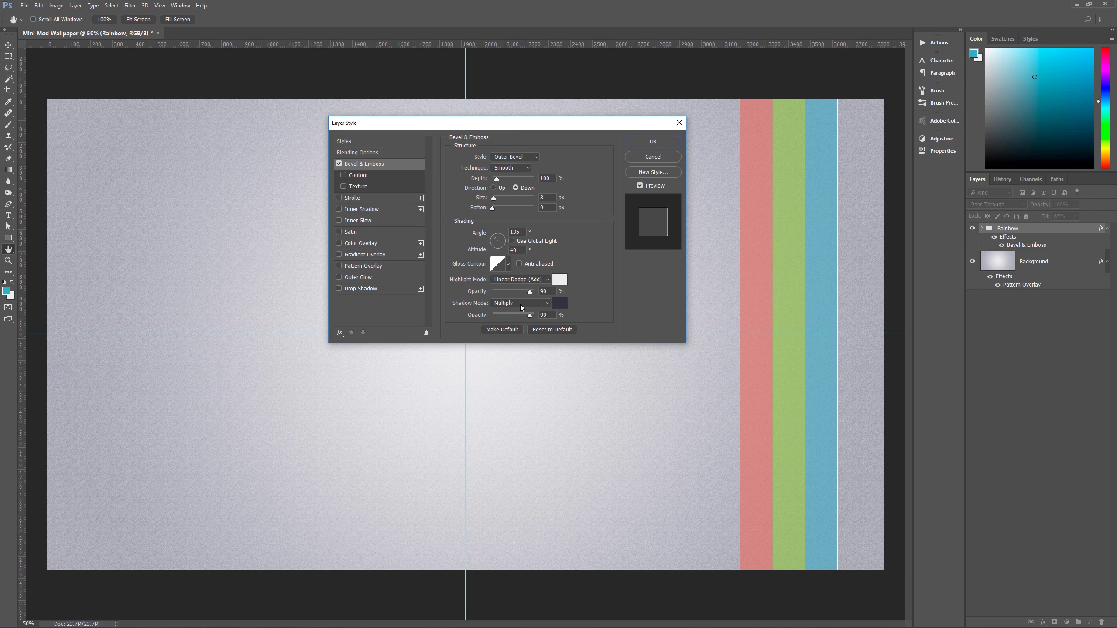
left_click(559, 302)
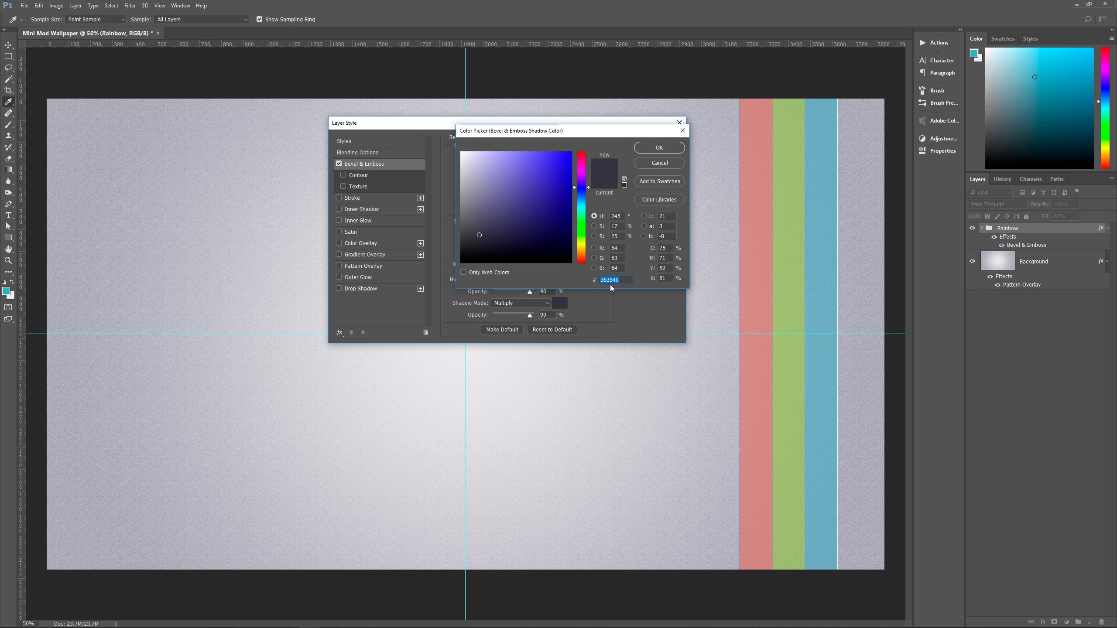
left_click(658, 149)
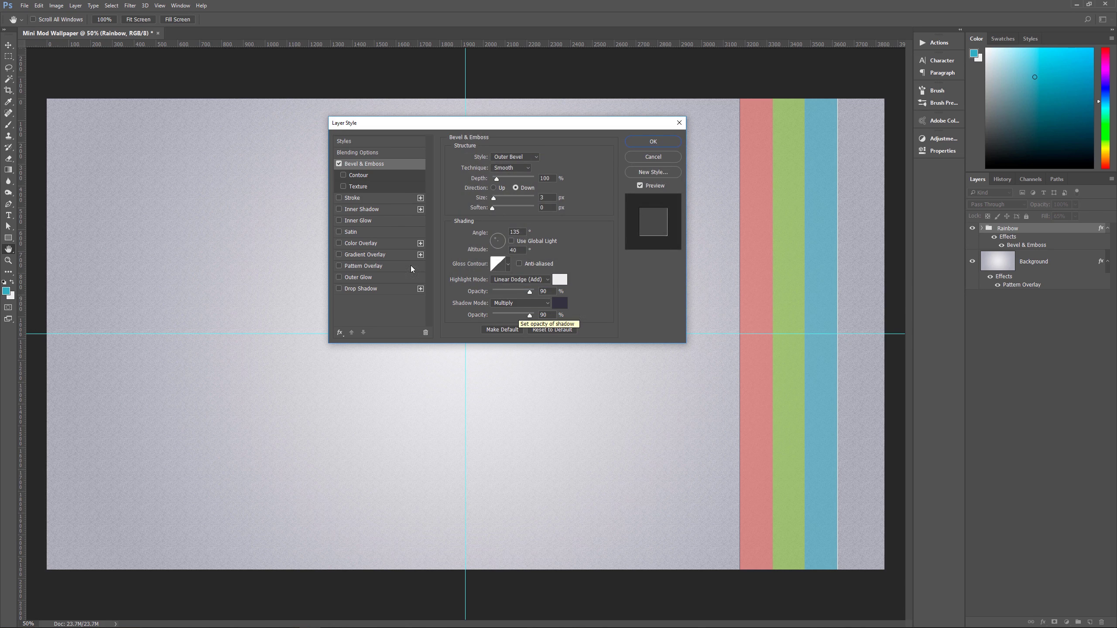
Step: Add a 4 px outside stroke to Rainbow in Hard Mix mode with a linear gradient from #bdbdc6 to #ececef at 93°
left_click(381, 199)
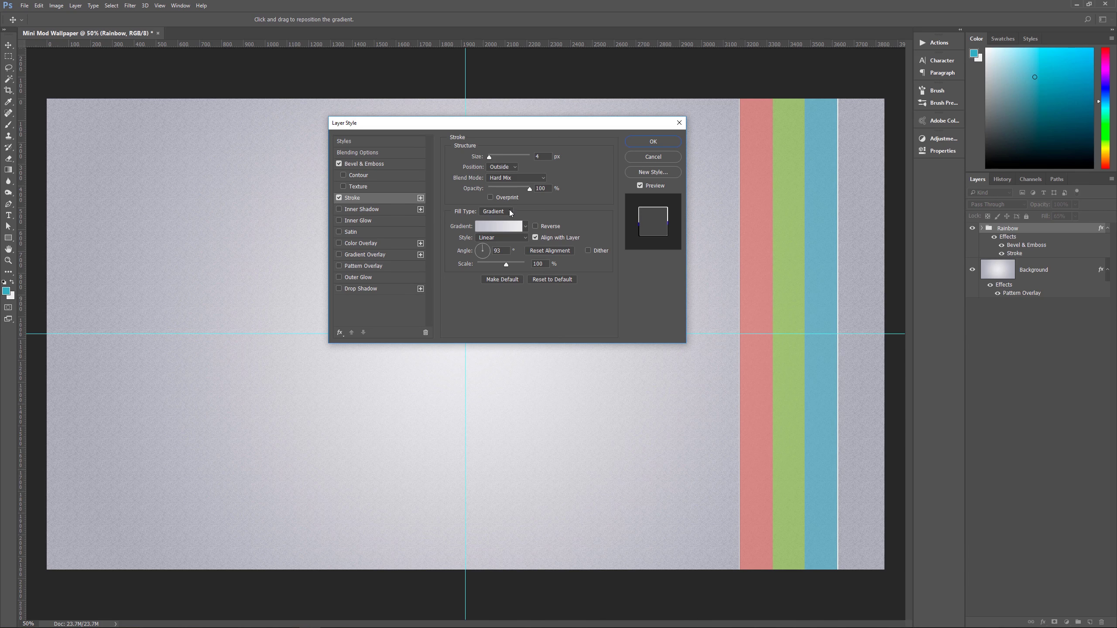
left_click(503, 229)
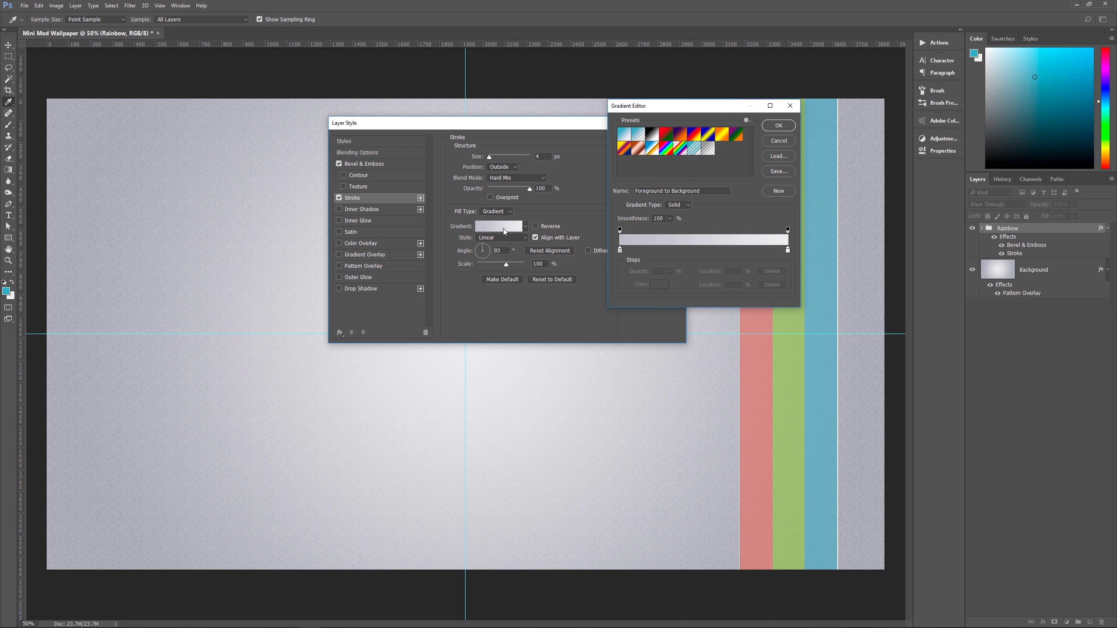
left_click(621, 250)
left_click(659, 286)
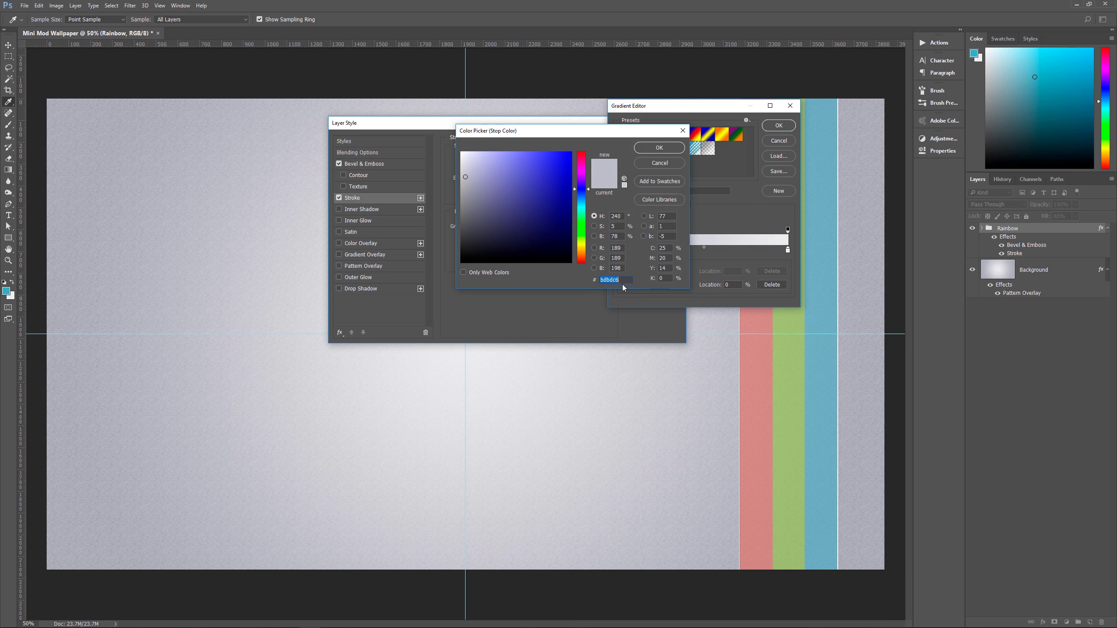
left_click(666, 147)
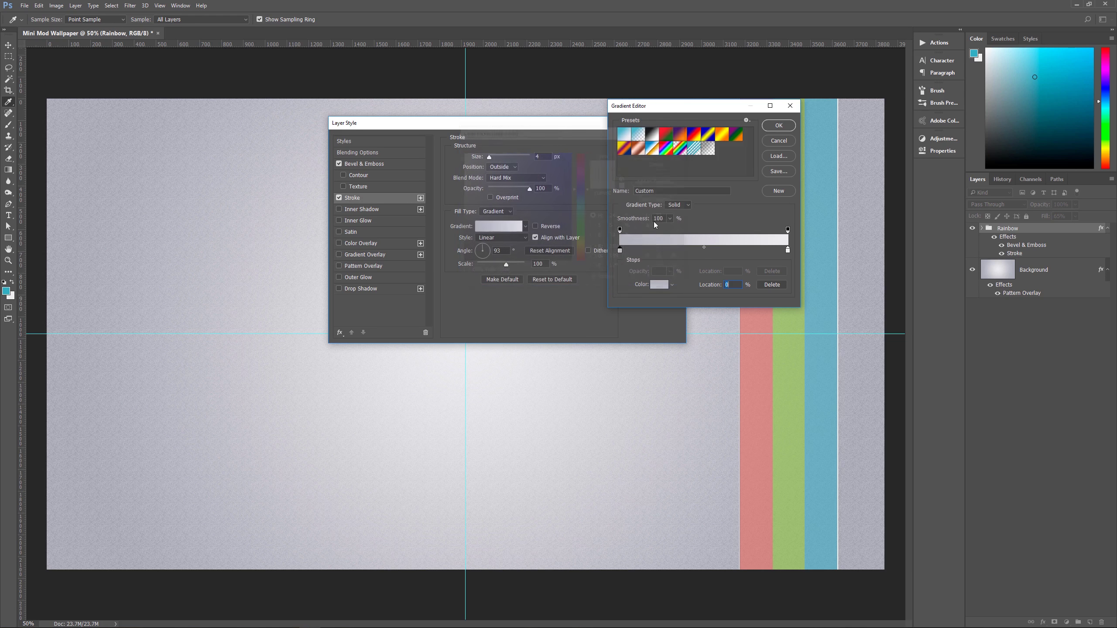
left_click(788, 250)
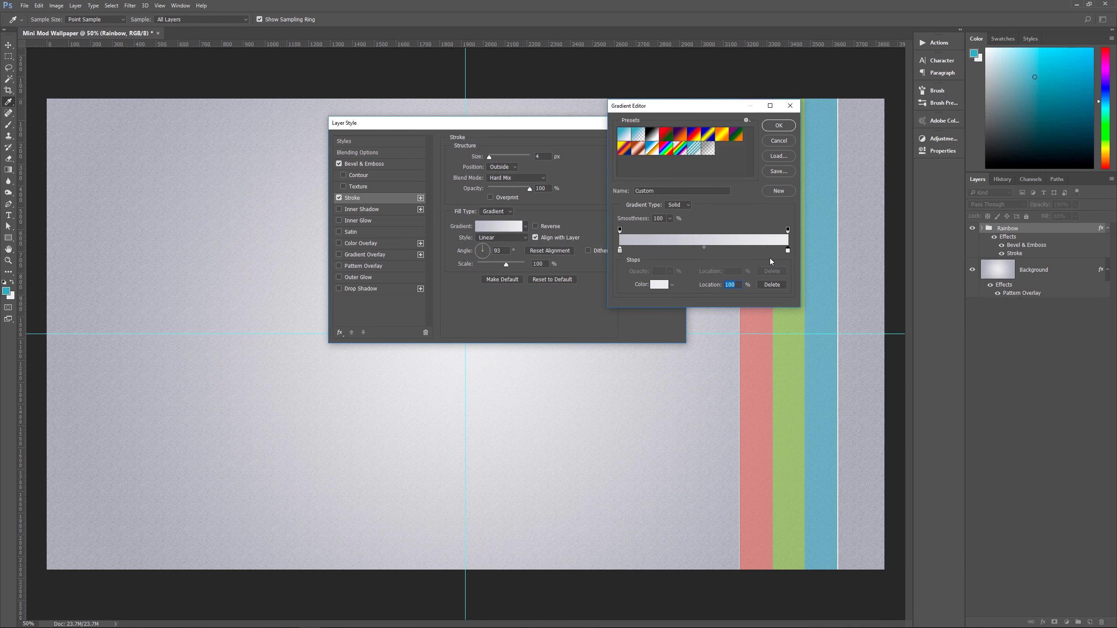
left_click(660, 285)
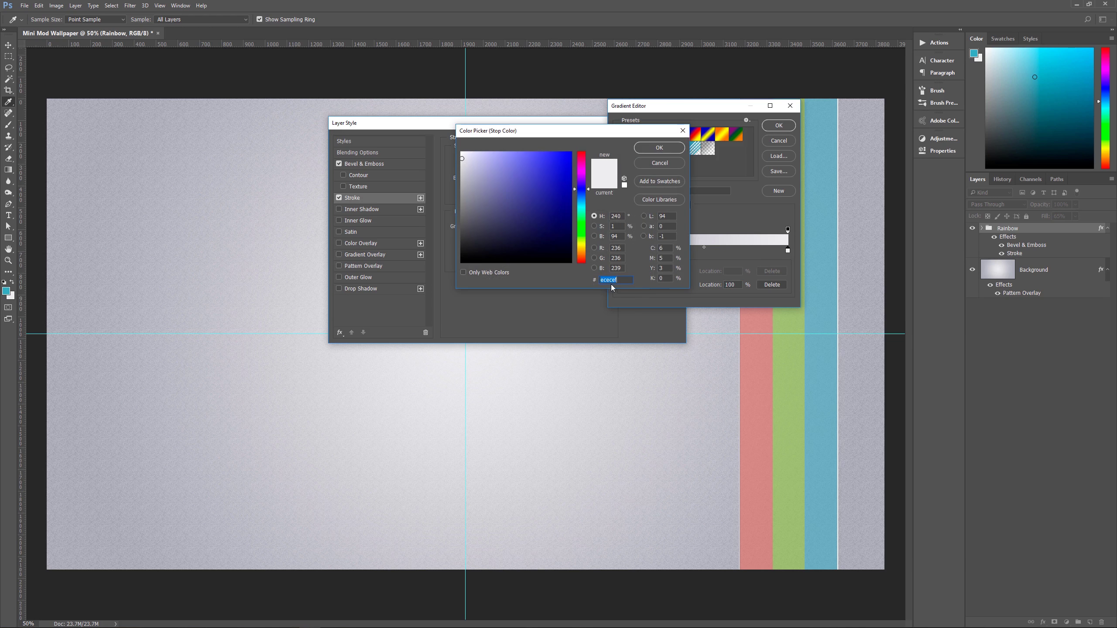
left_click(647, 147)
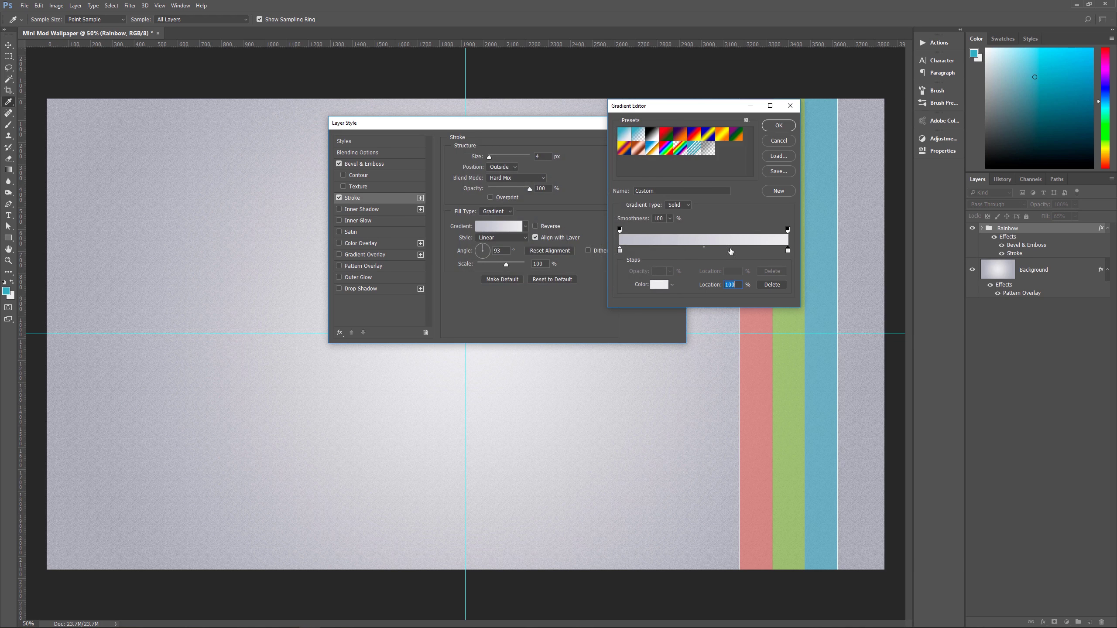
left_click(779, 126)
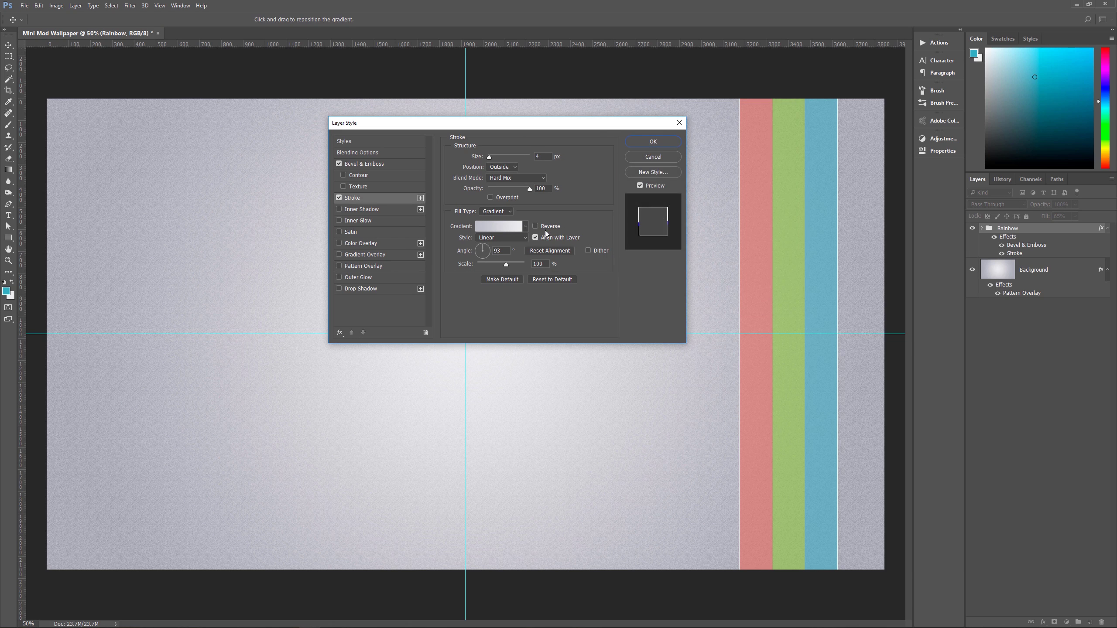
left_click(501, 251)
Step: Add an Inner Shadow to Rainbow: Multiply, #363540, 50% opacity, 135° angle, 15 px distance, 12 px size and 10% noise
left_click(339, 209)
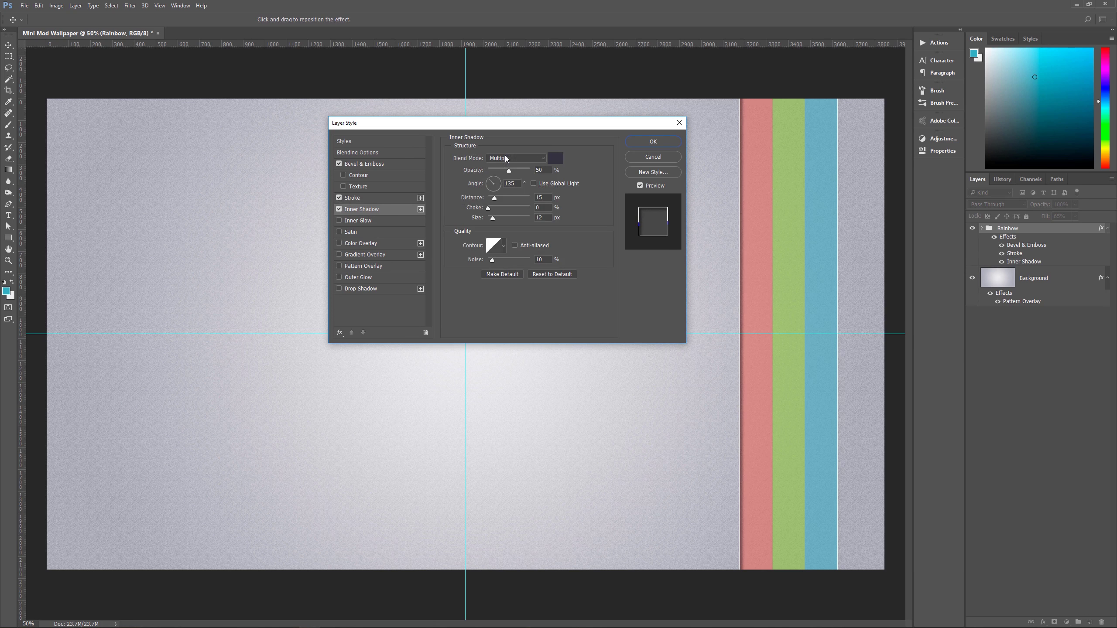
left_click(557, 158)
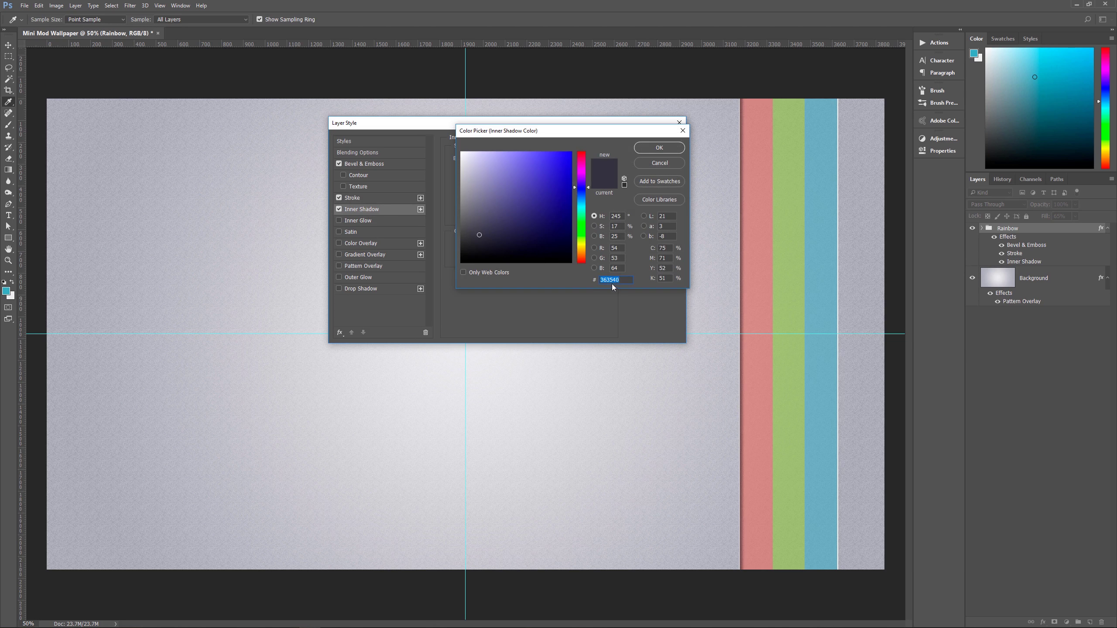
left_click(660, 147)
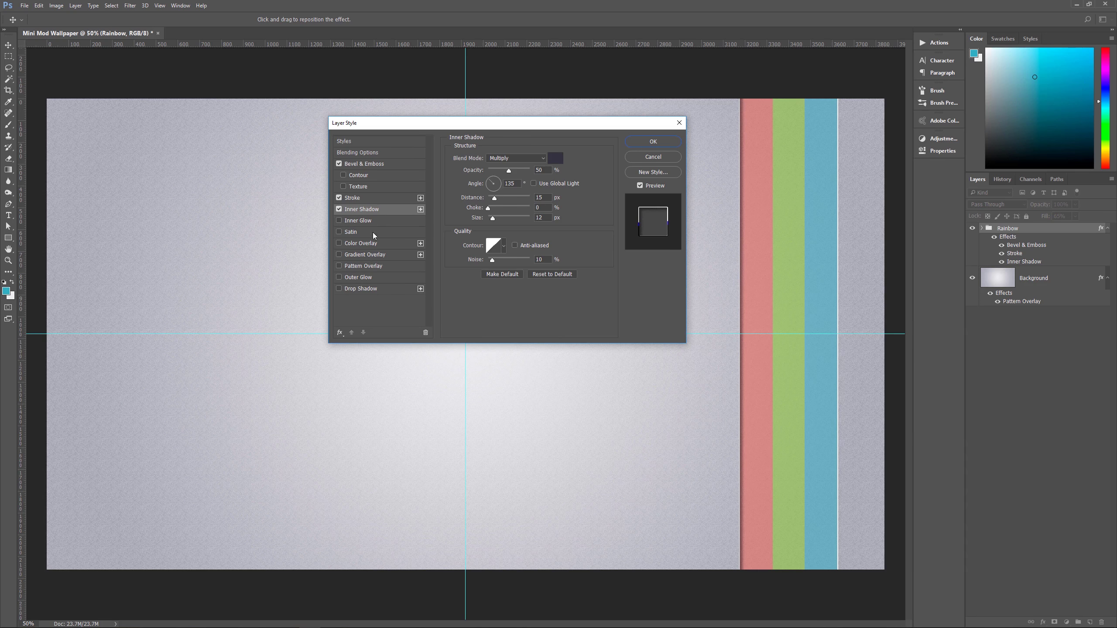
Step: Add a Pattern Overlay to Rainbow in Overlay mode at 15% opacity and 65% scale, apply the style and collapse both layers' effects
left_click(364, 265)
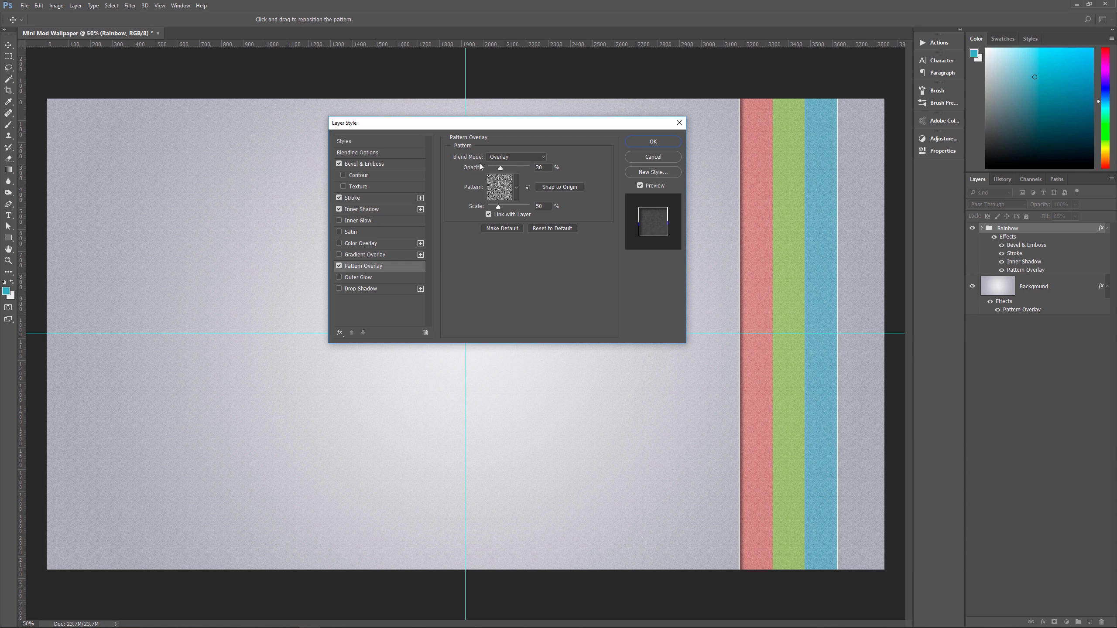
left_click(542, 168)
type("15")
type("65")
left_click(653, 142)
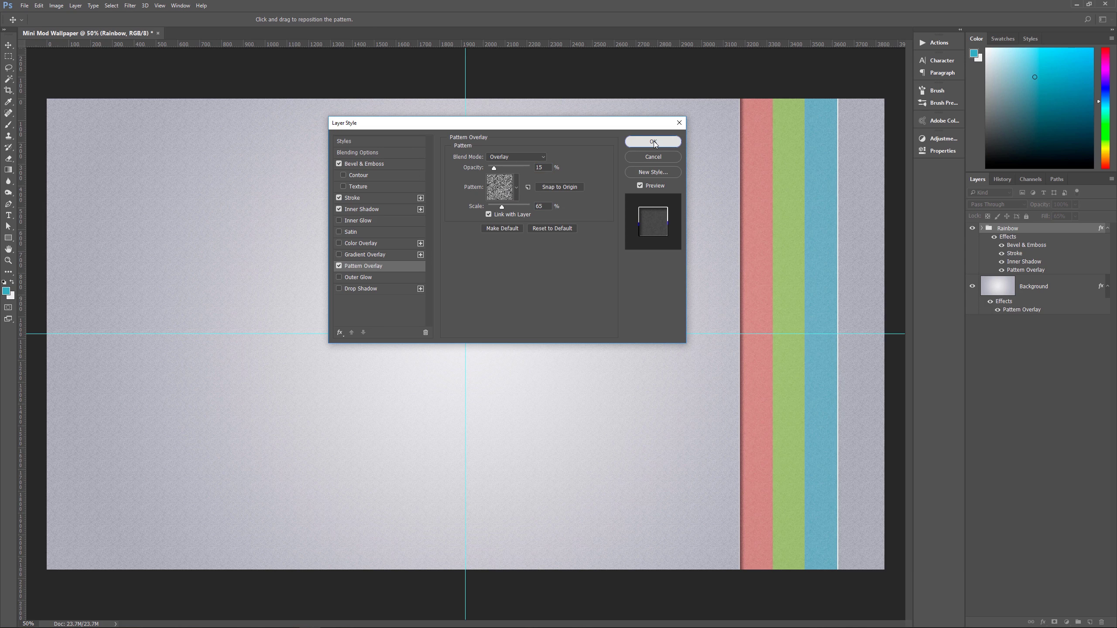
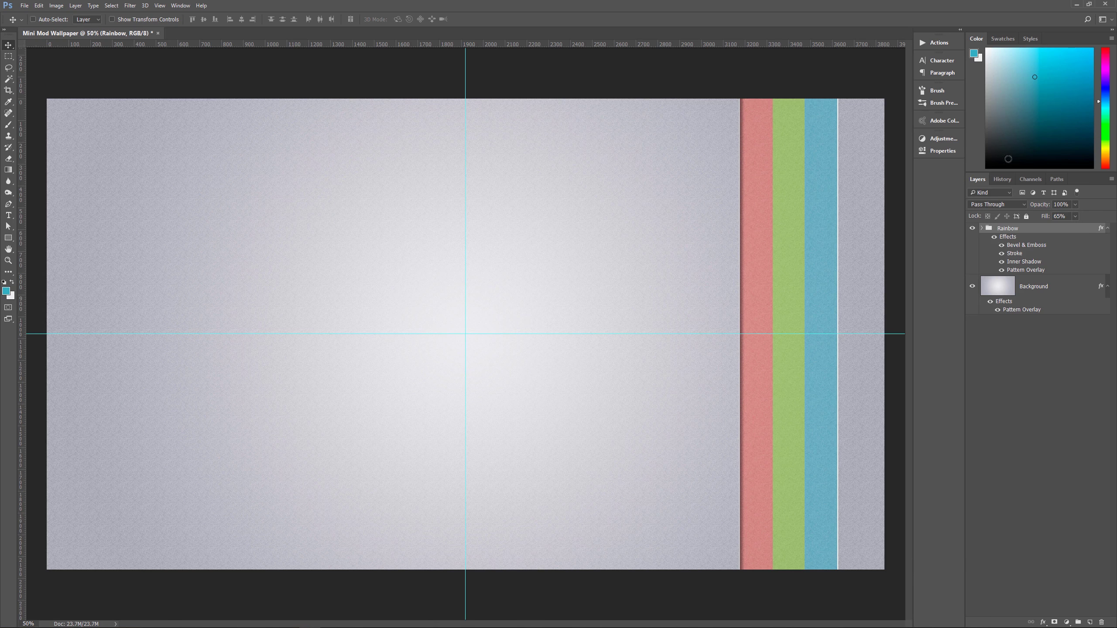
left_click(1108, 229)
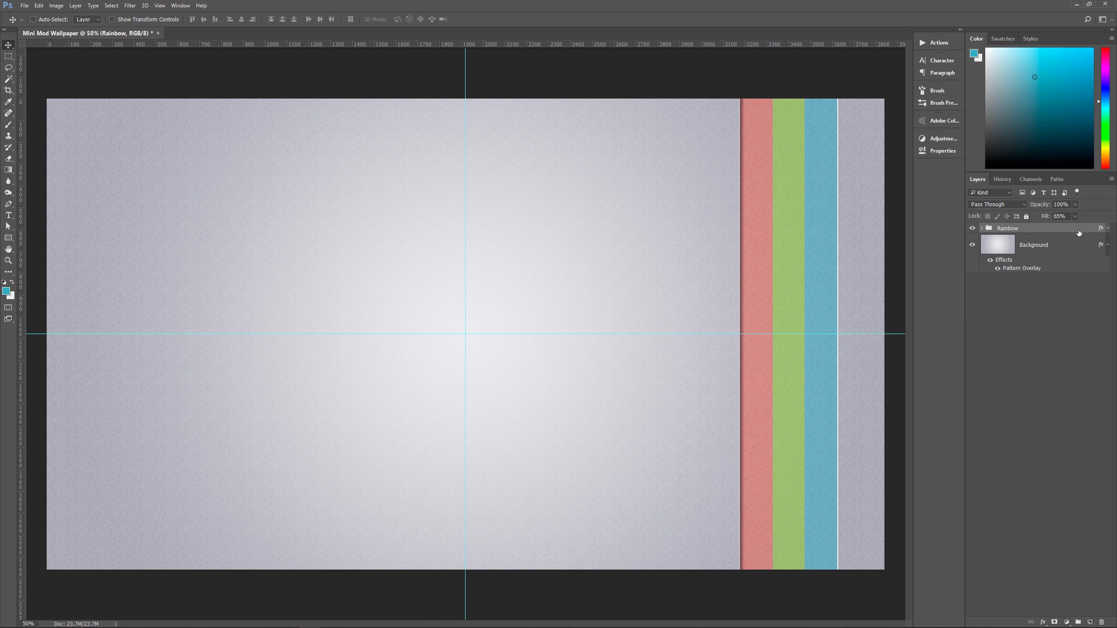
left_click(1108, 245)
Step: Activate the Type tool, show the character settings and set the font size to 60 pt
key("t")
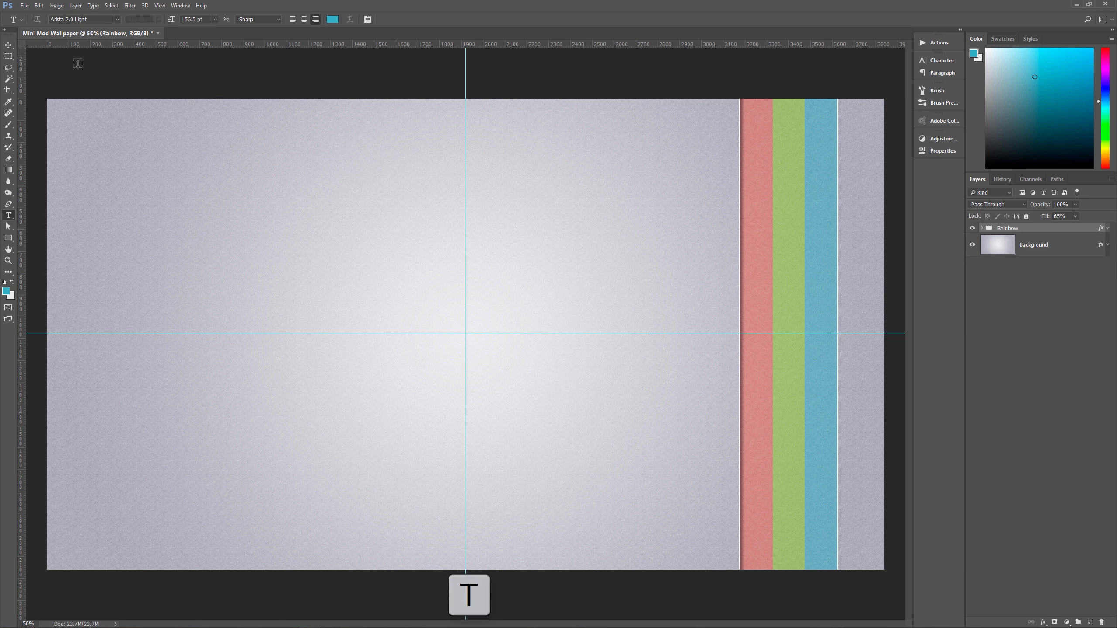
left_click(941, 62)
left_click(180, 5)
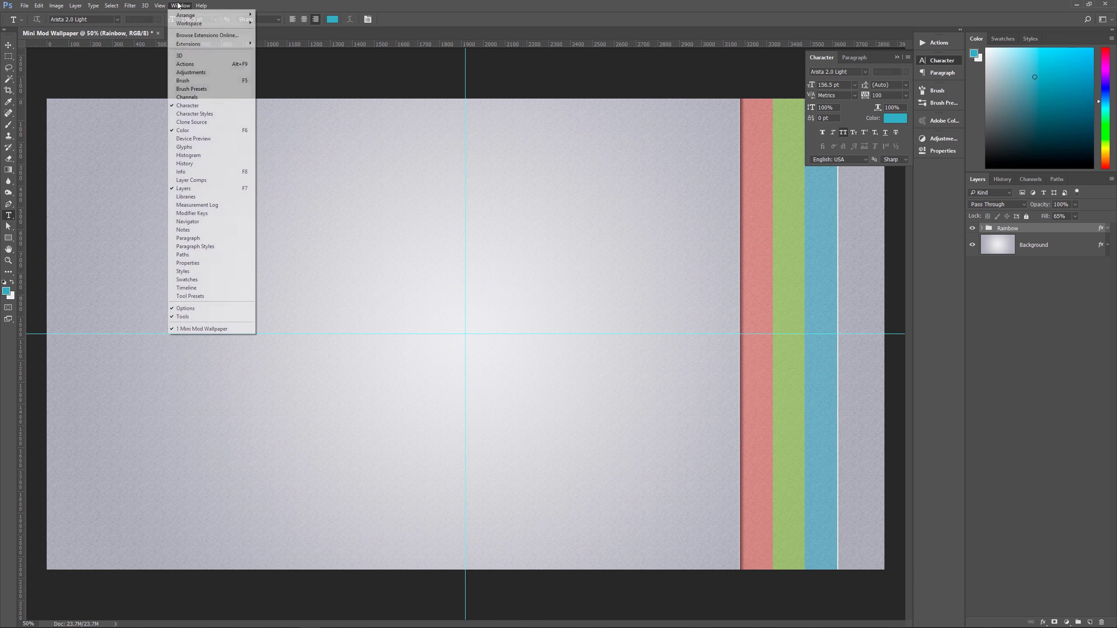
key("Escape")
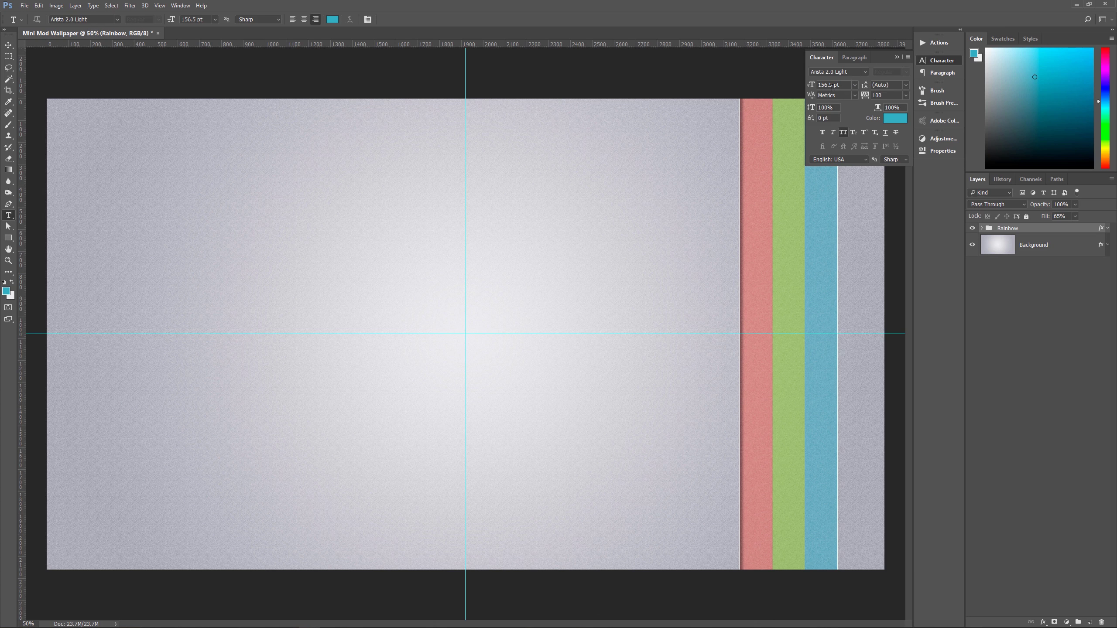
left_click_drag(832, 86, 799, 83)
type("60")
Step: Set the text colour to #49485a
left_click(893, 118)
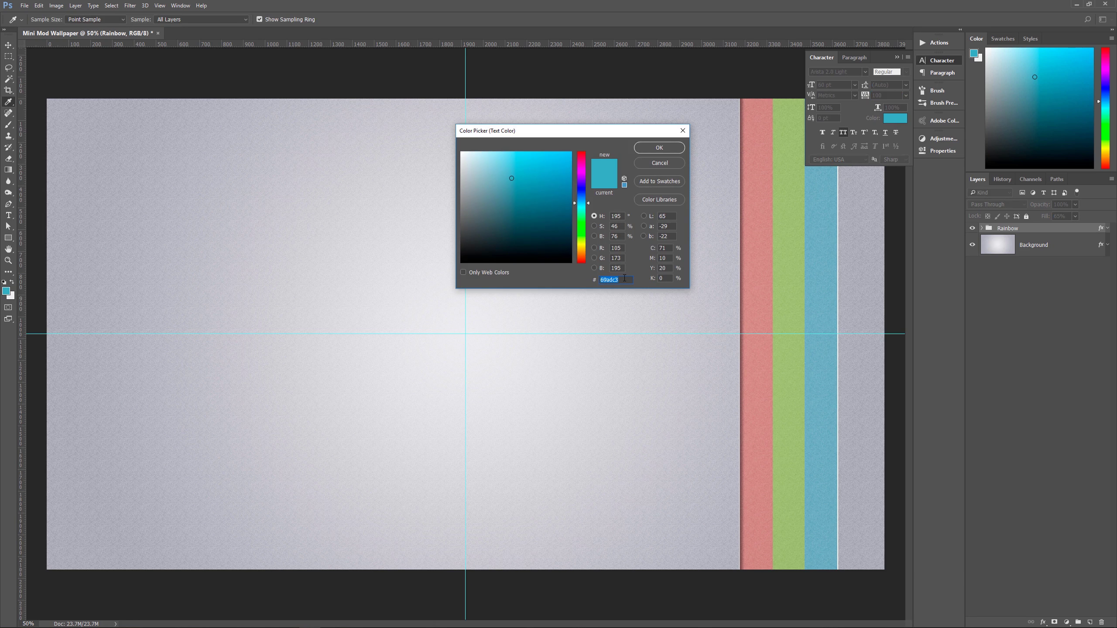
type("49")
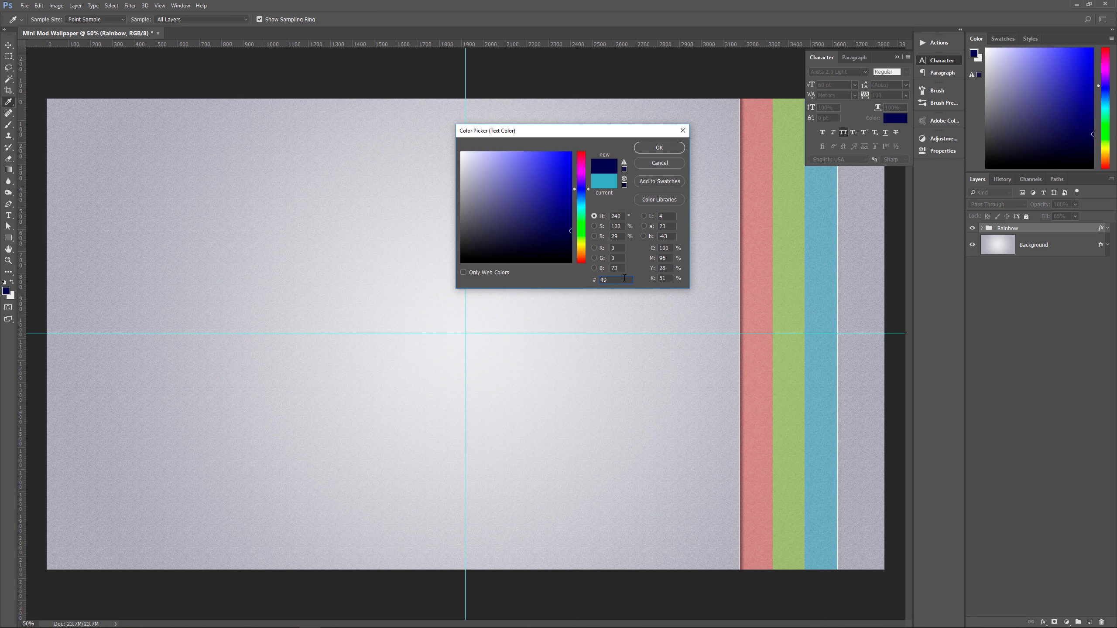
type("48")
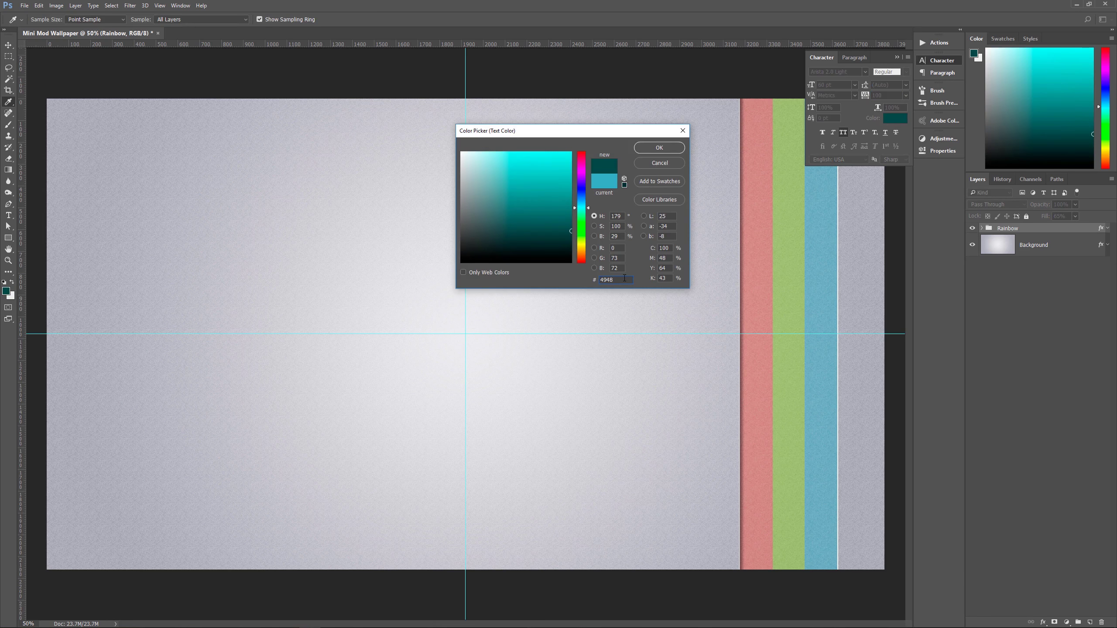
type("5a")
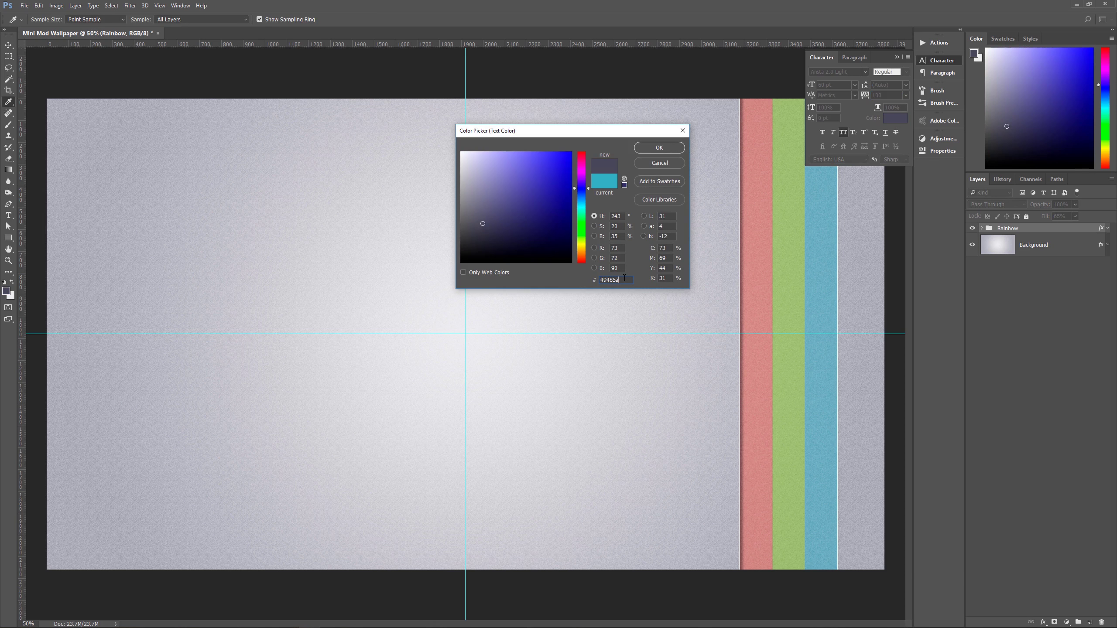
left_click(665, 149)
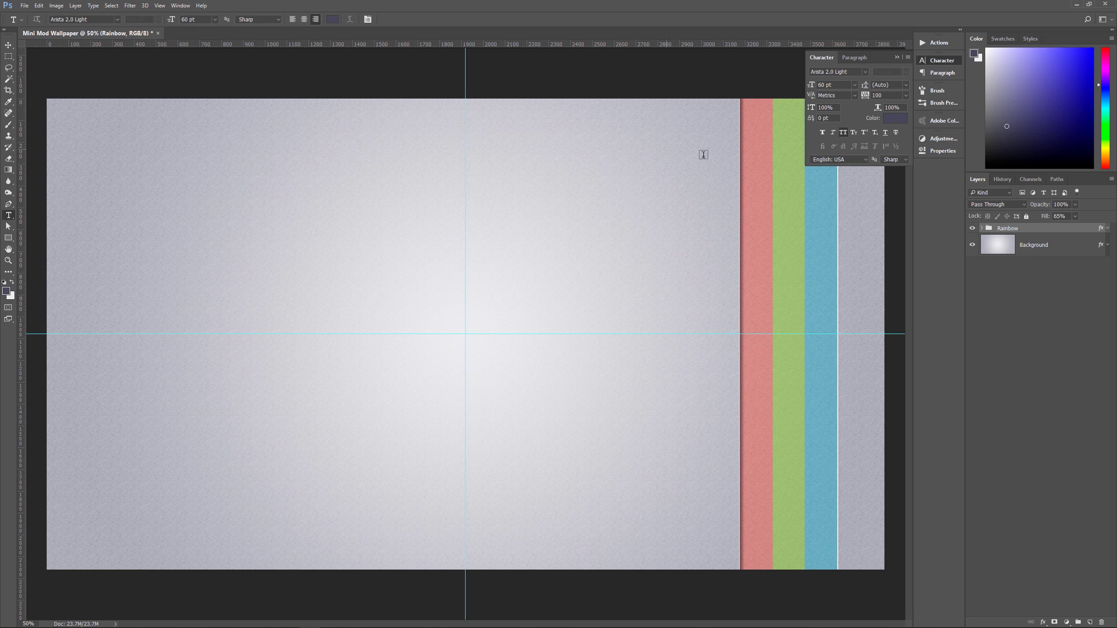
Step: Add the text "Pixel Magic" in all caps, right-aligned, near the canvas's lower edge just left of the red stripe
left_click(844, 133)
left_click(856, 58)
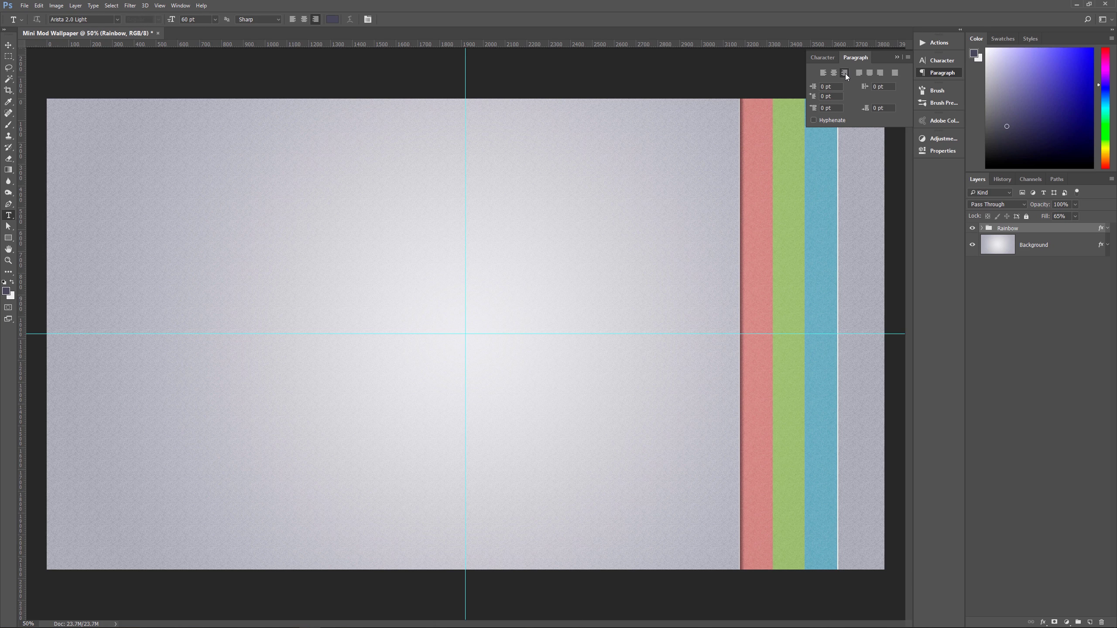
left_click(722, 521)
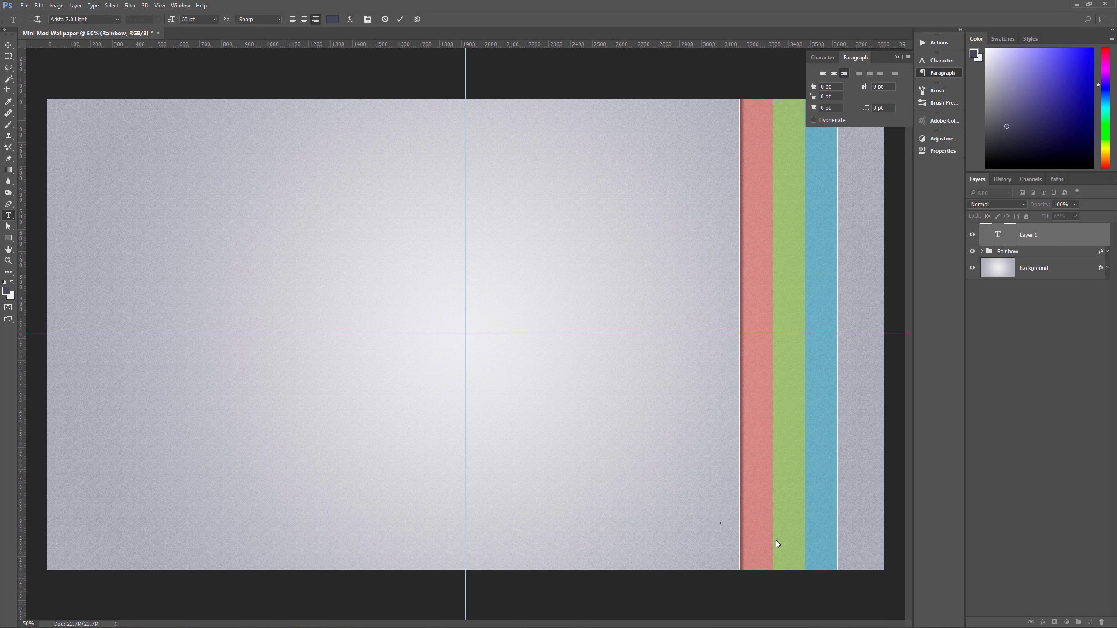
type("PIXEL .MAGIC")
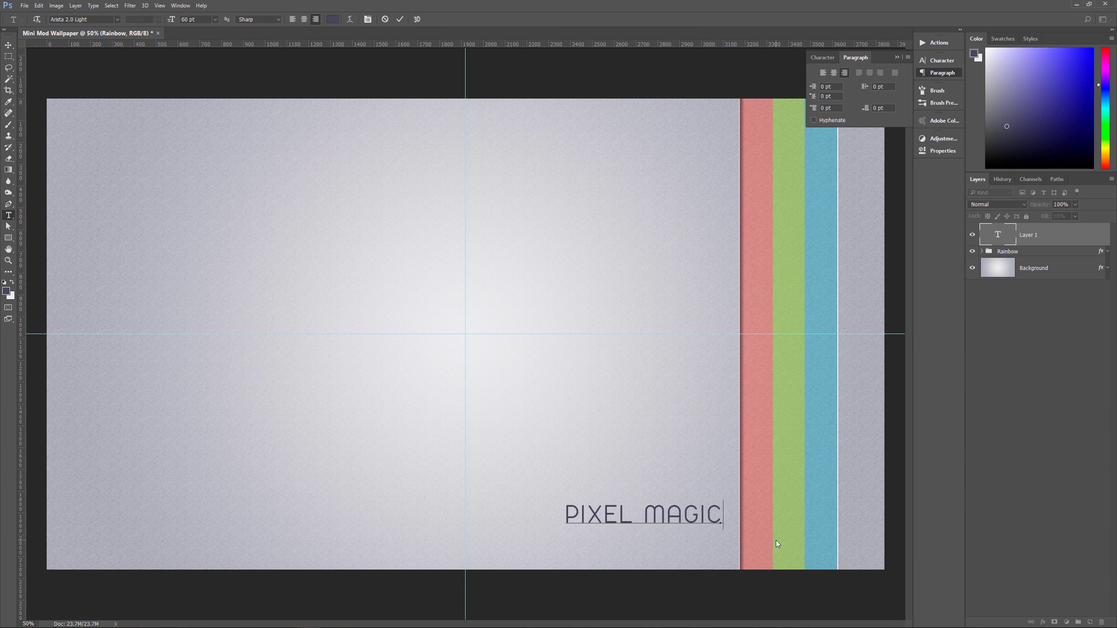
left_click(1027, 232)
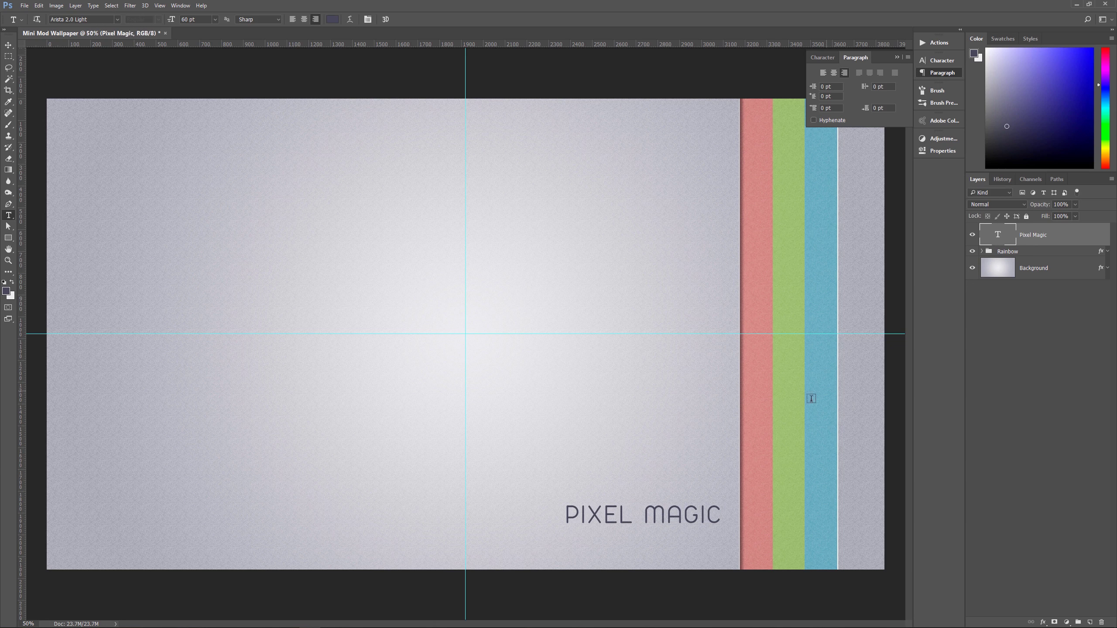
Step: Collapse the paragraph settings and hide the guides on the canvas
left_click(897, 57)
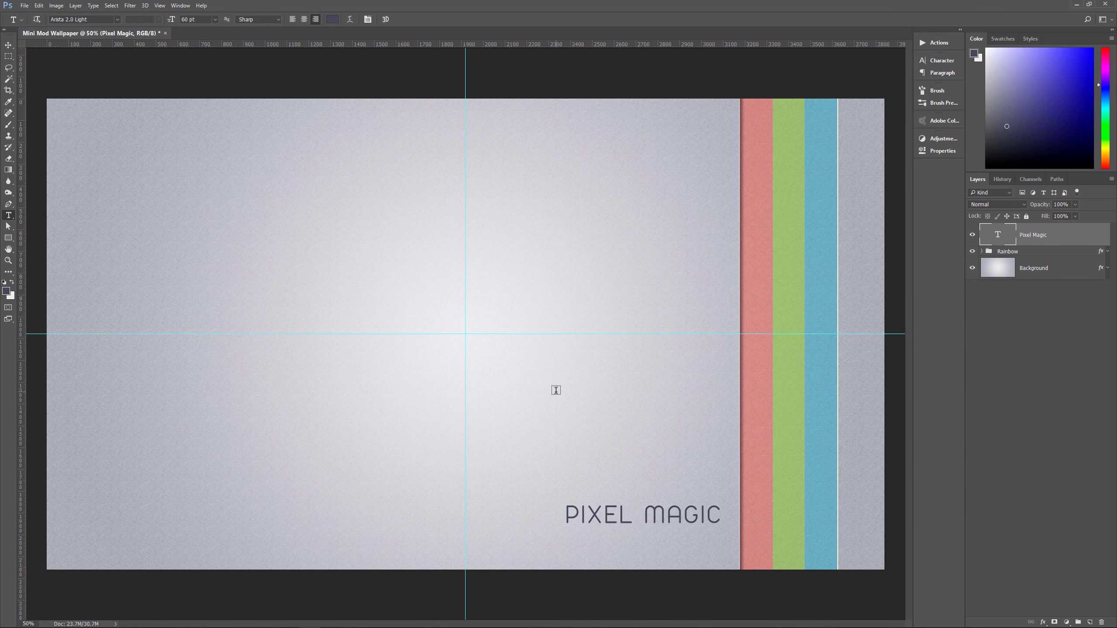
key("ctrl+h")
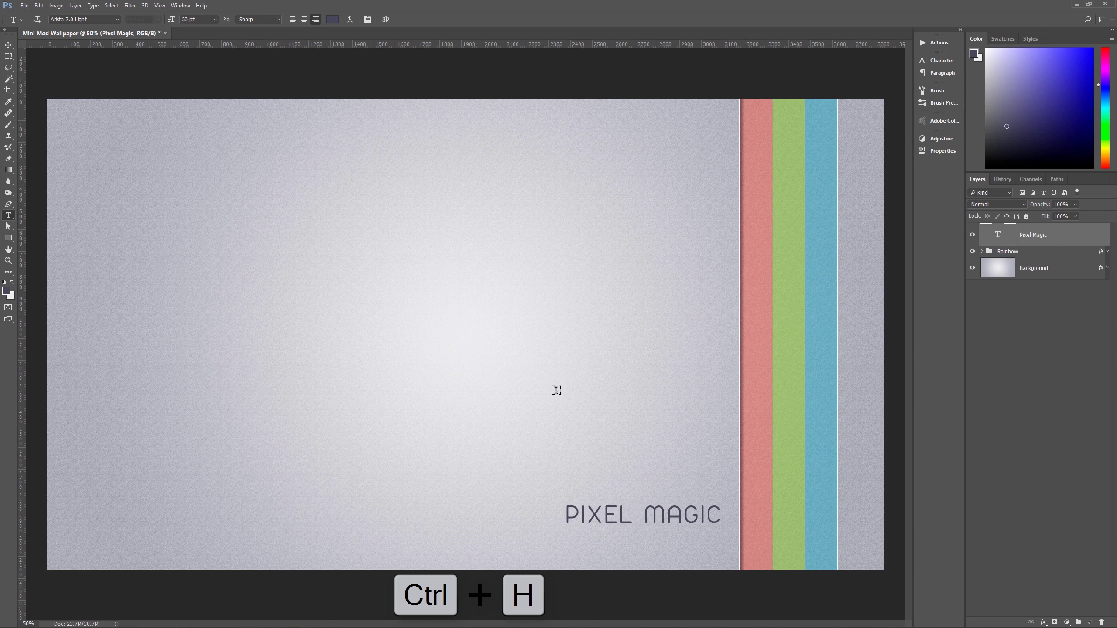